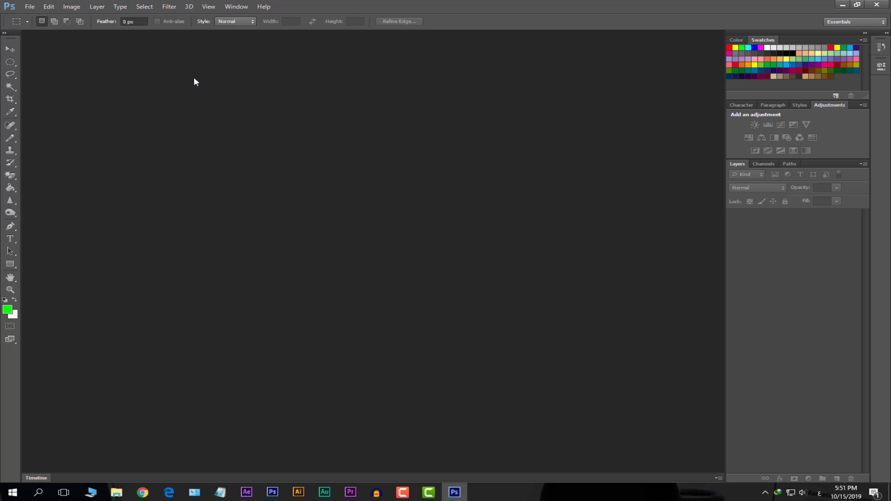
Create a new 1200 by 1200 pixel RGB document at 72 pixels/inch with white background contents
click(29, 6)
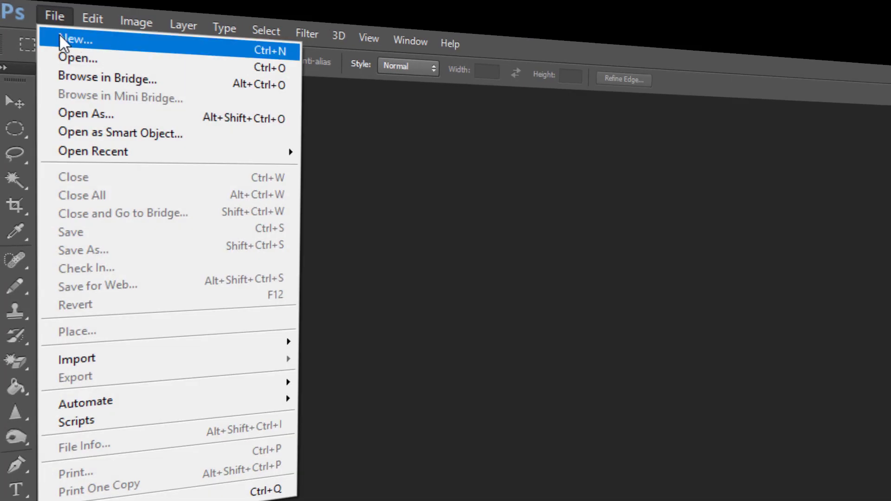
click(76, 39)
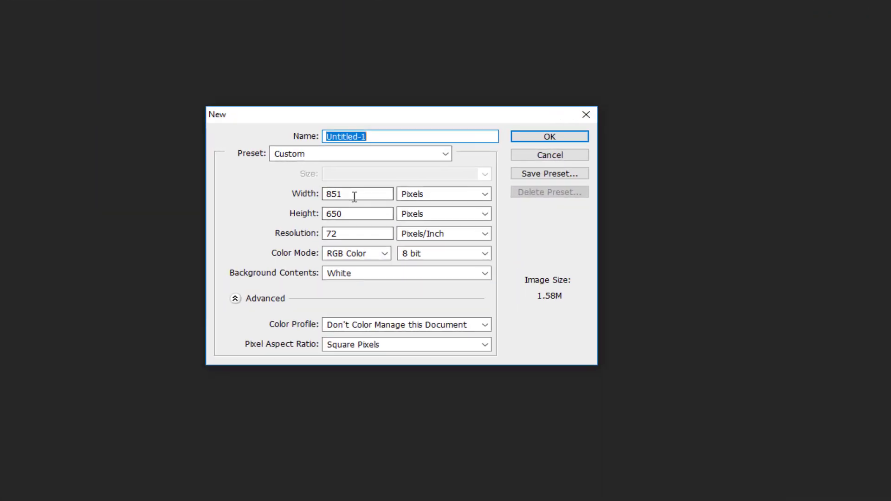
drag(322, 183, 275, 183)
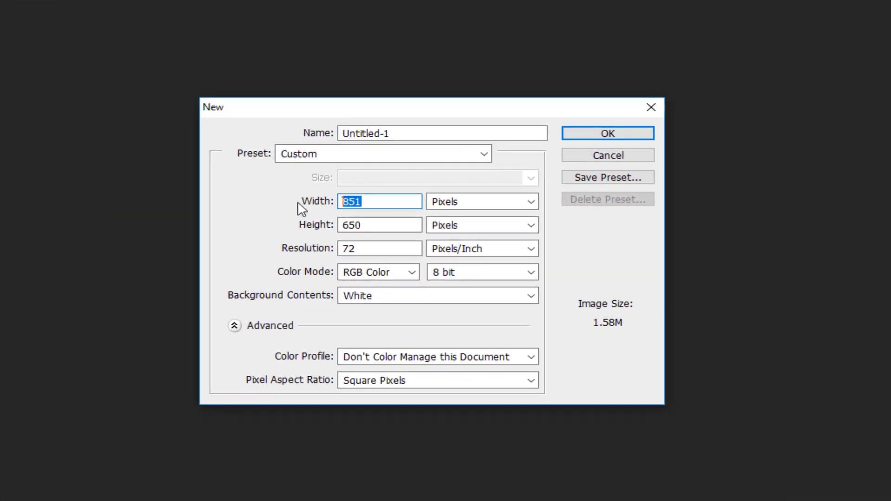
text(1200)
key(Tab)
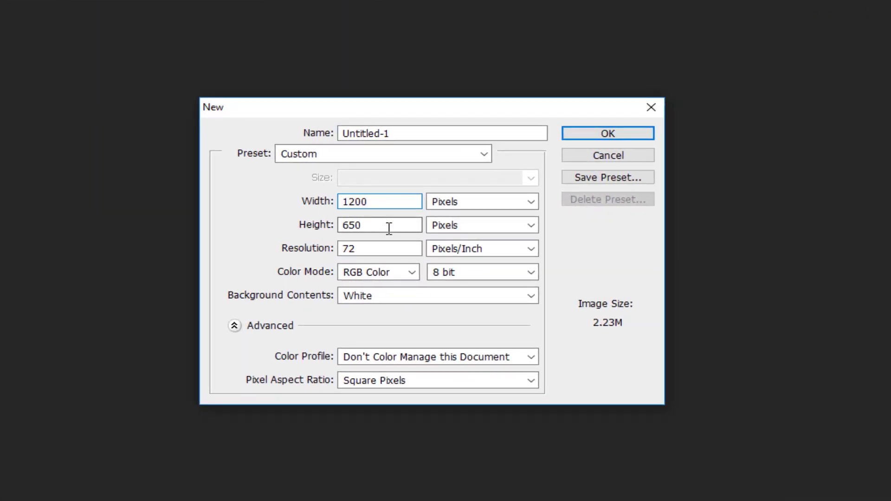
text(1200)
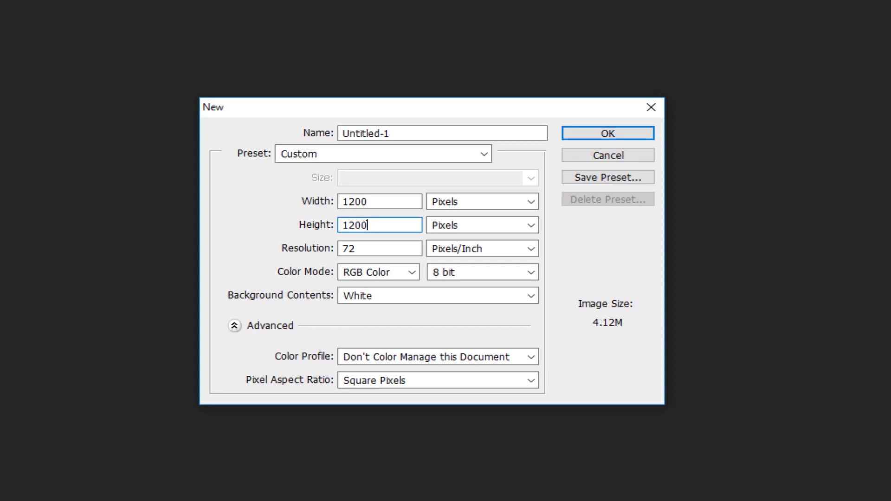
click(395, 299)
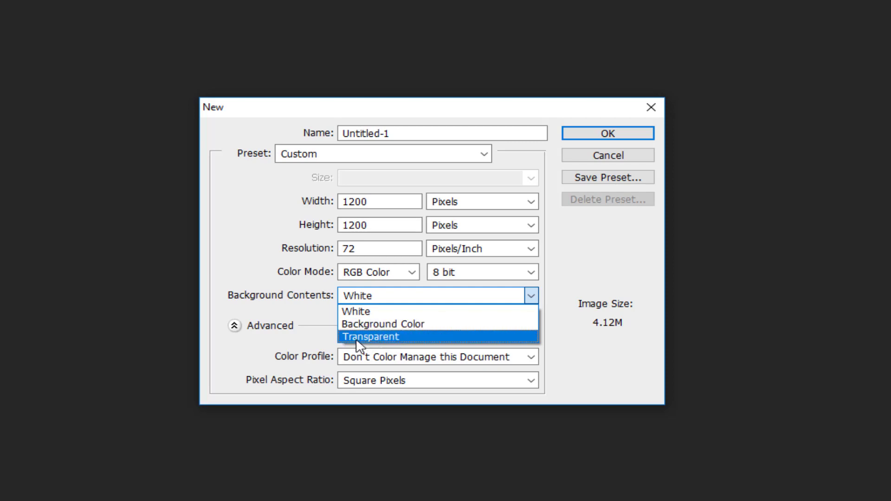
click(381, 337)
click(381, 292)
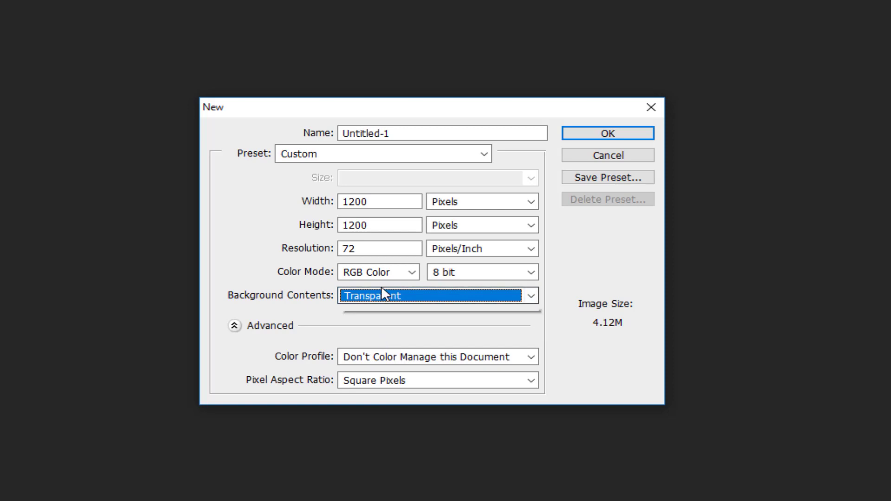
click(385, 310)
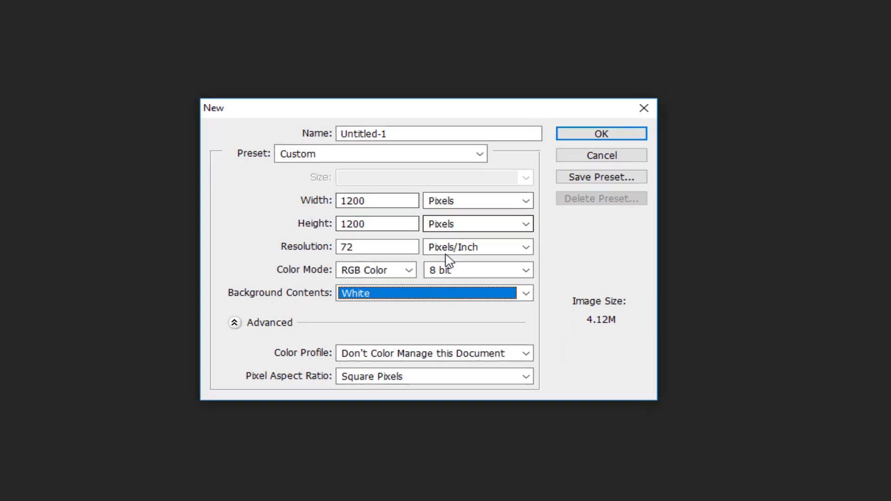
click(602, 134)
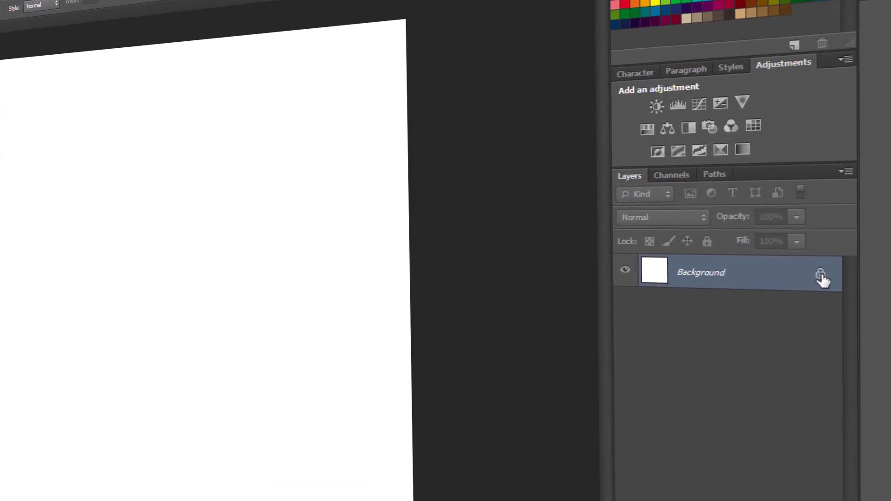
Convert the locked Background into a regular layer and activate the Move tool
double_click(819, 276)
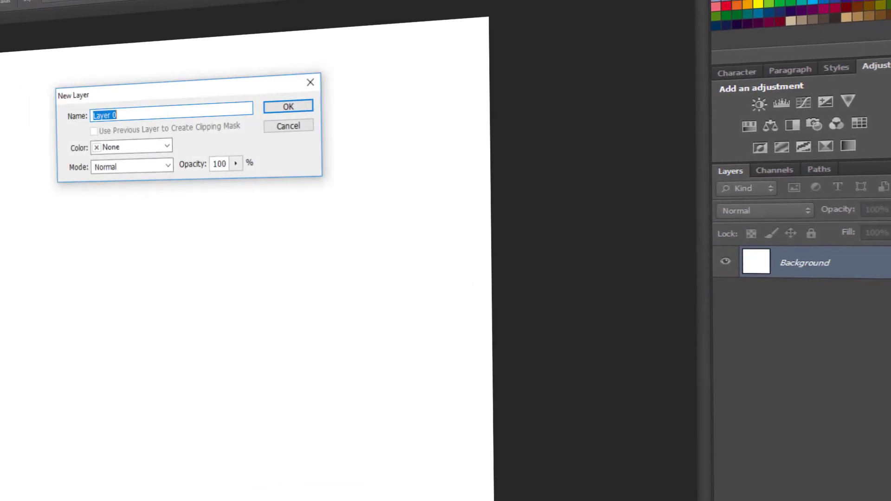
click(469, 91)
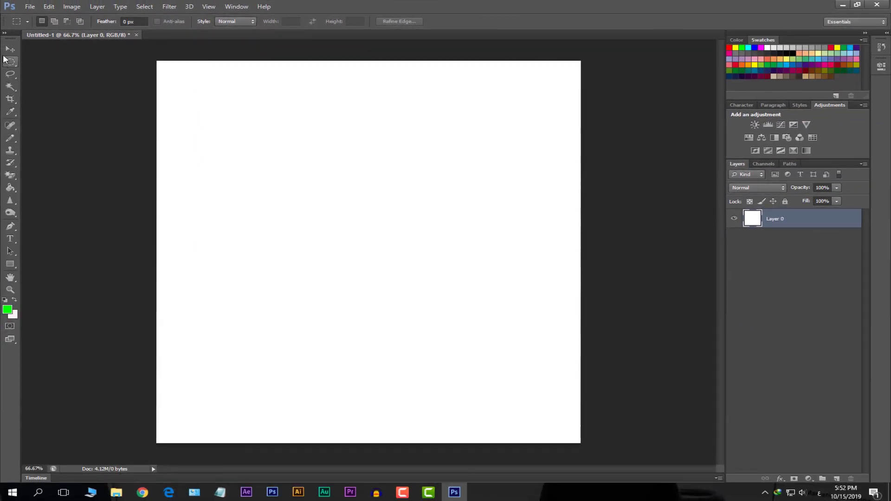
click(9, 49)
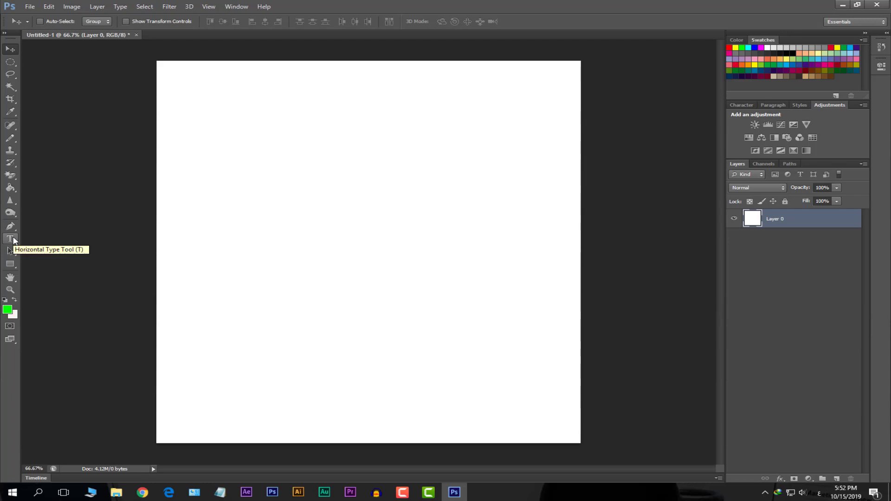
Set the foreground color to black (000000) and keep the background color white (ffffff)
click(7, 309)
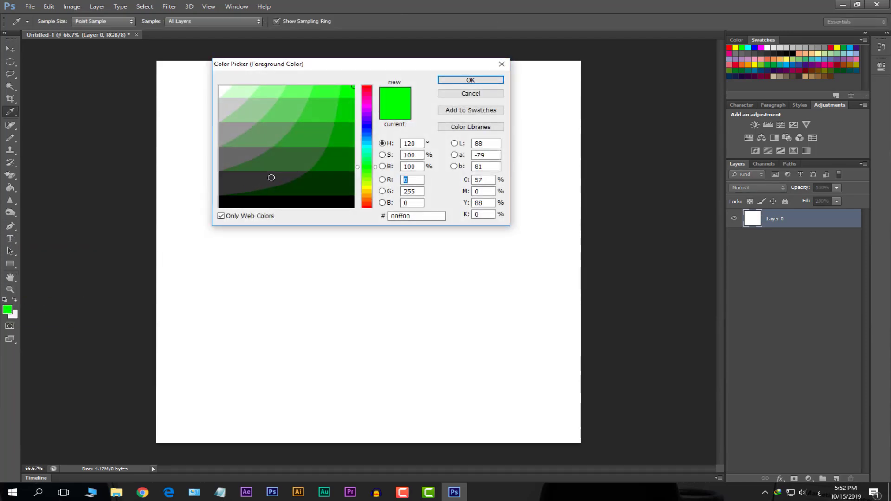
drag(313, 178, 174, 233)
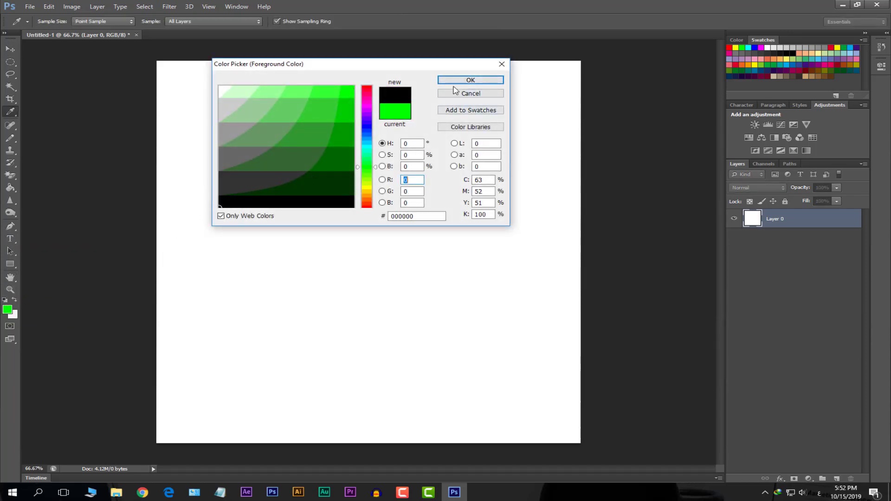
click(470, 80)
click(15, 315)
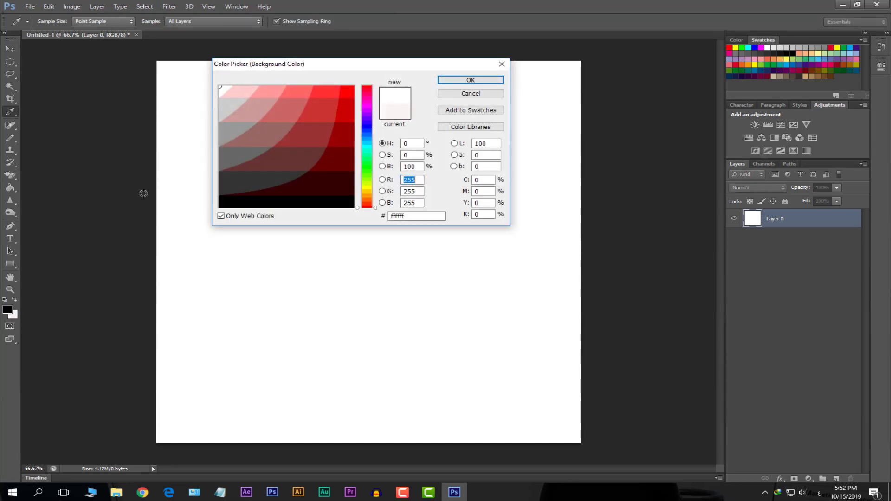
click(470, 82)
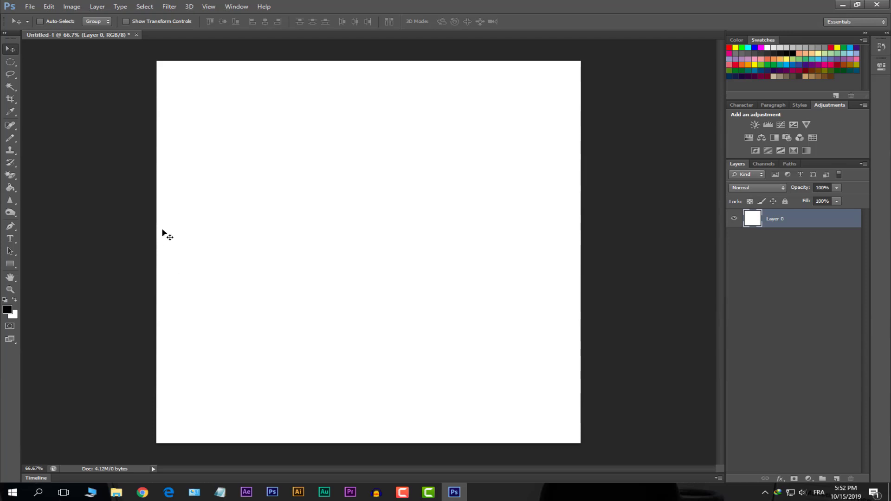
Show the rulers and place one horizontal and one vertical guide crossing at the canvas center
key(ctrl+r)
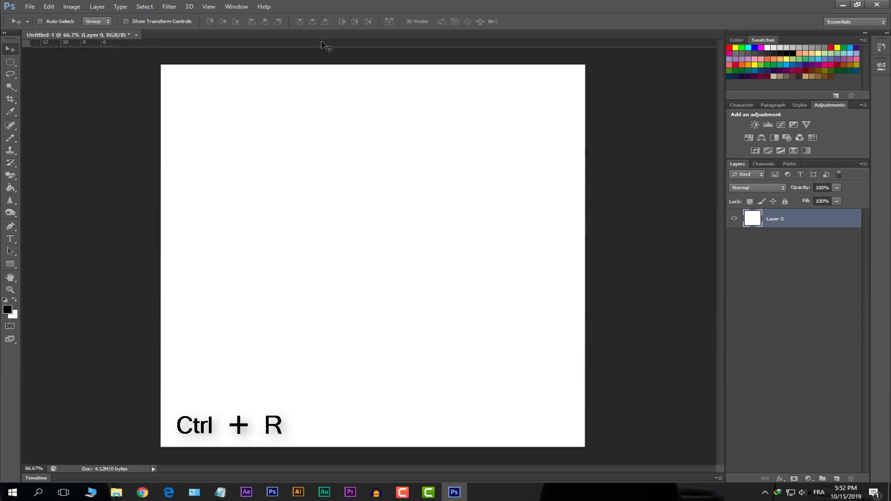
drag(325, 43, 342, 257)
drag(25, 359, 372, 354)
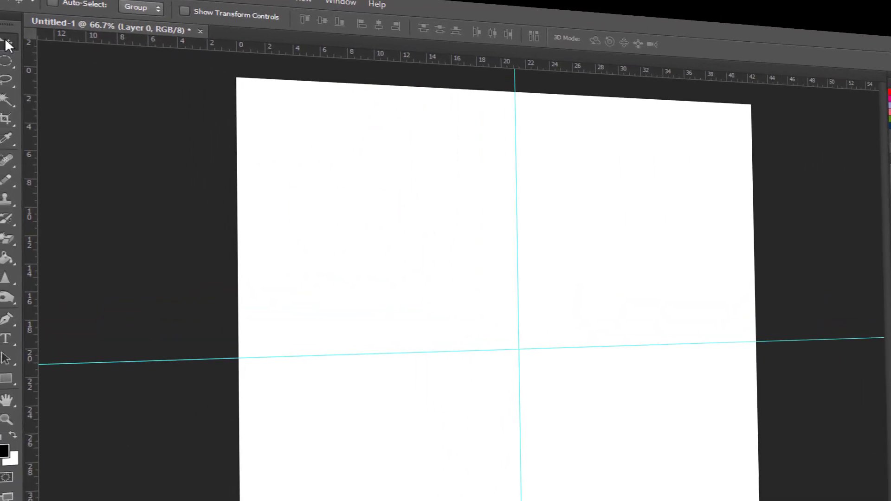
Make a large circular selection with the Elliptical Marquee tool, centered on the guide intersection and reaching nearly to the canvas edges
click(10, 59)
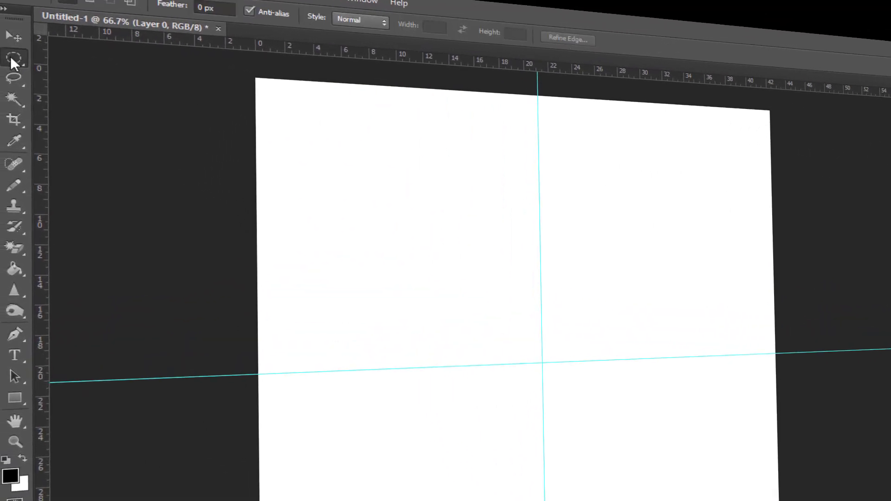
right_click(9, 61)
click(54, 61)
right_click(14, 55)
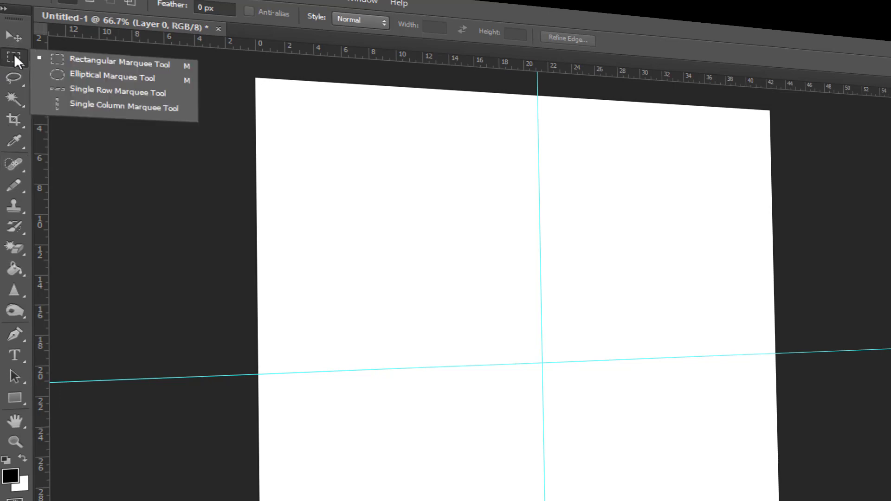
click(65, 74)
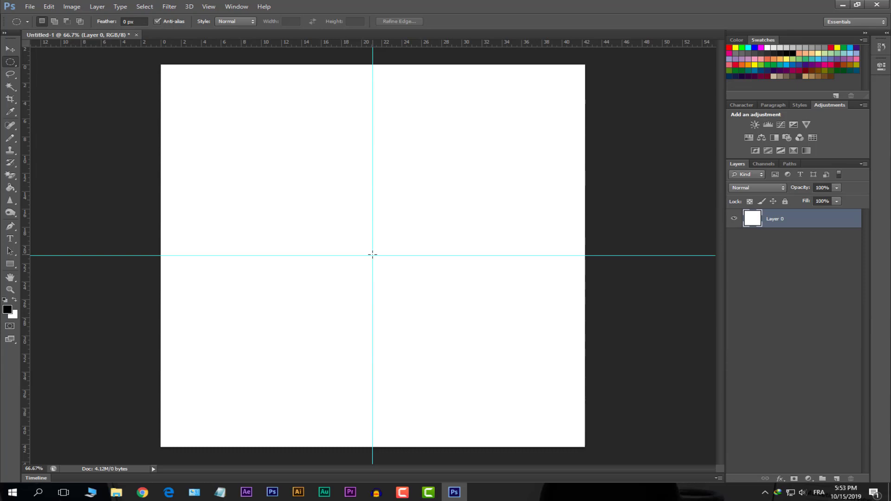
key(alt+shift)
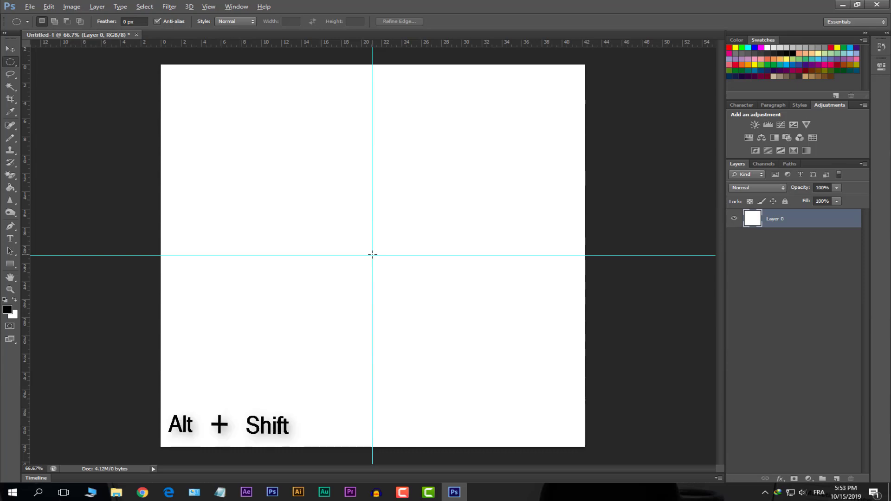
drag(372, 255, 560, 444)
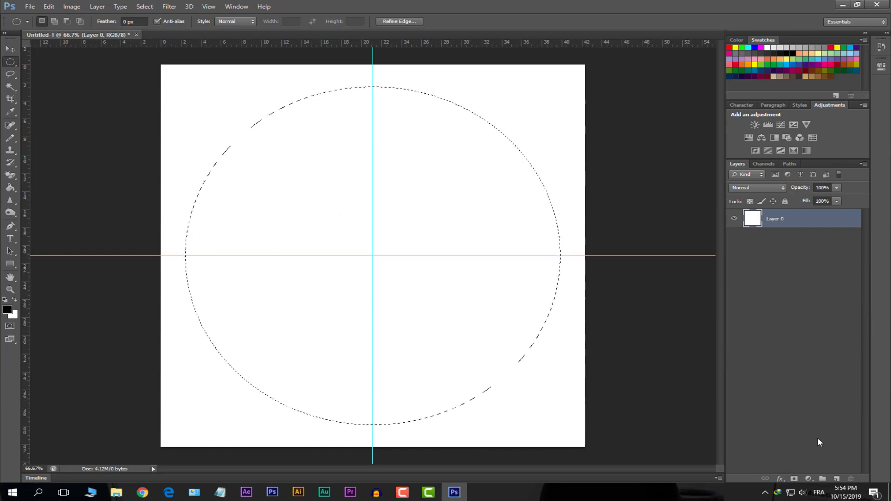
Fill the circular selection with a Solid Color fill layer in purple 660099
click(808, 479)
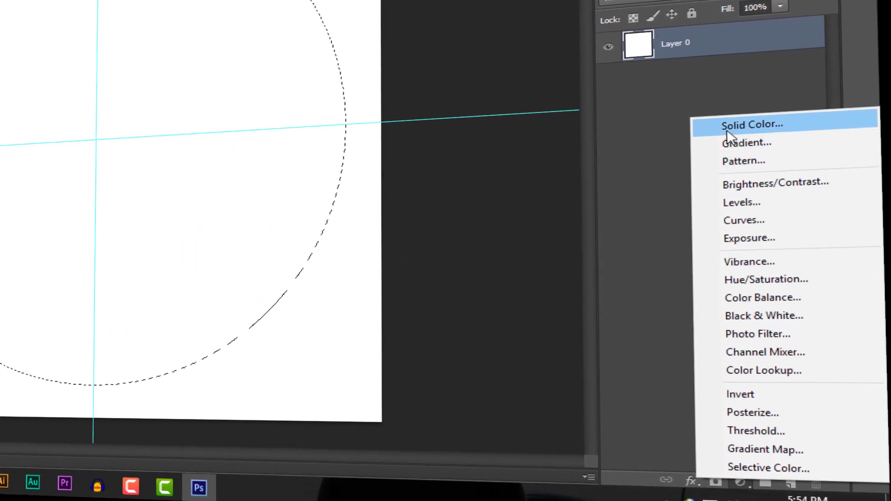
click(759, 117)
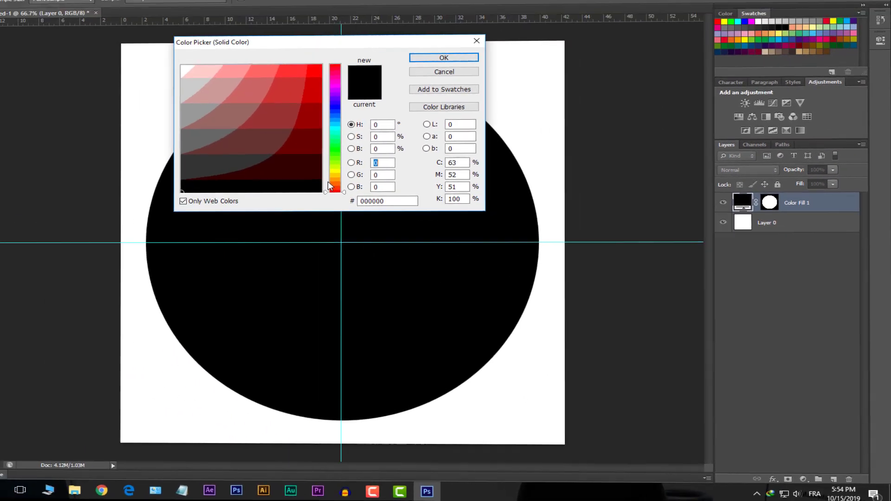
drag(367, 204, 363, 120)
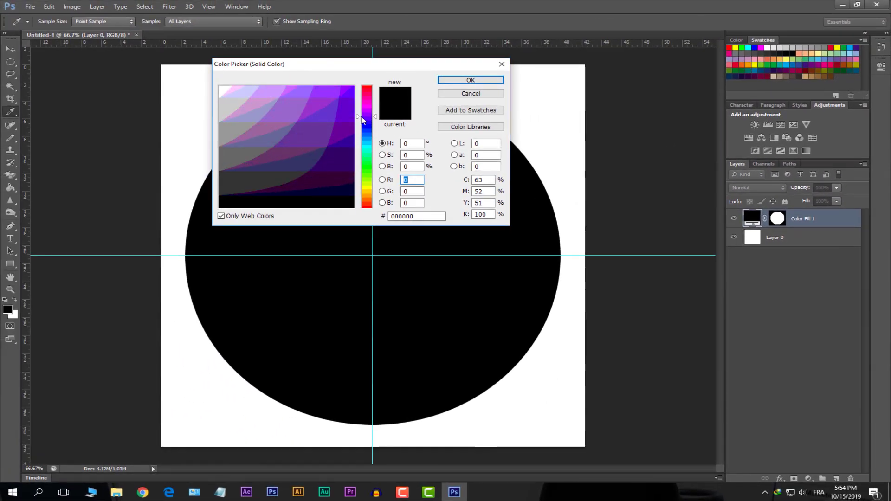
click(335, 136)
drag(402, 67, 632, 282)
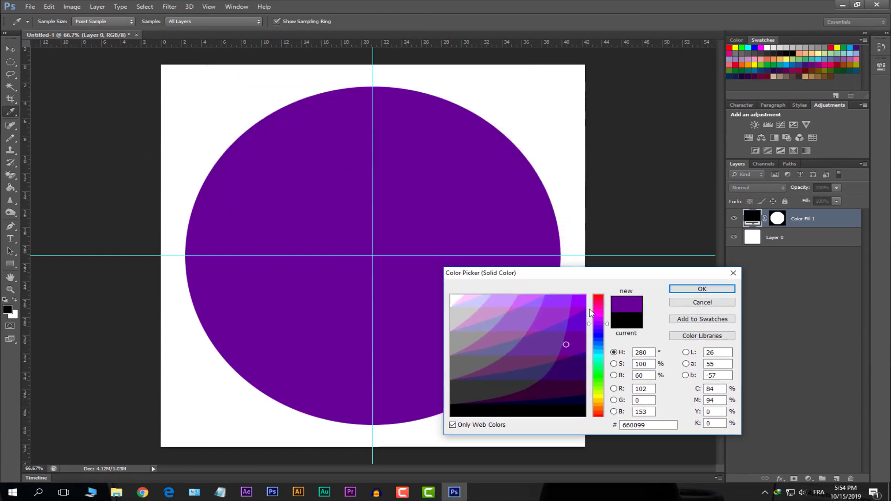
click(701, 290)
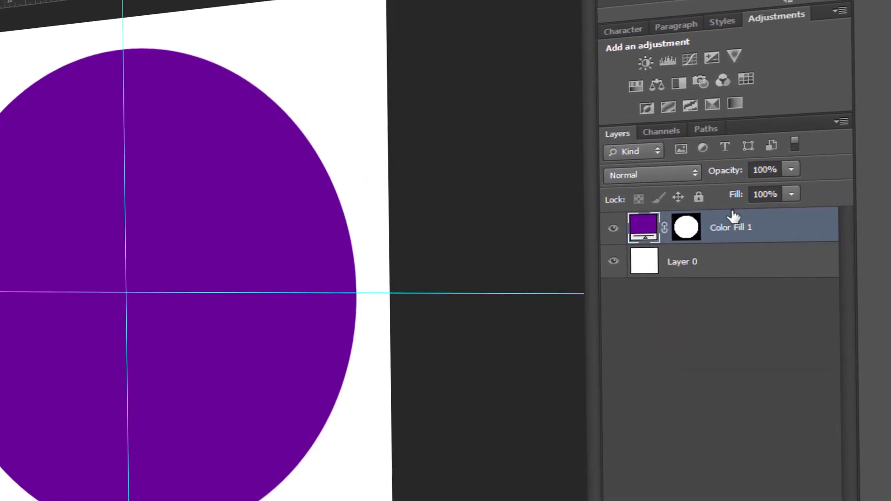
Add a Bevel & Emboss layer style to the purple circle's fill layer and set its size to 160 px
double_click(780, 227)
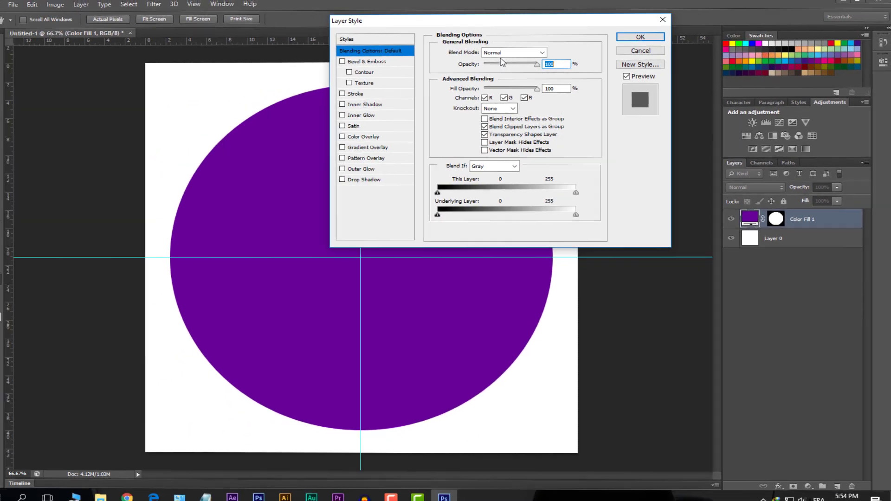
drag(459, 19, 705, 253)
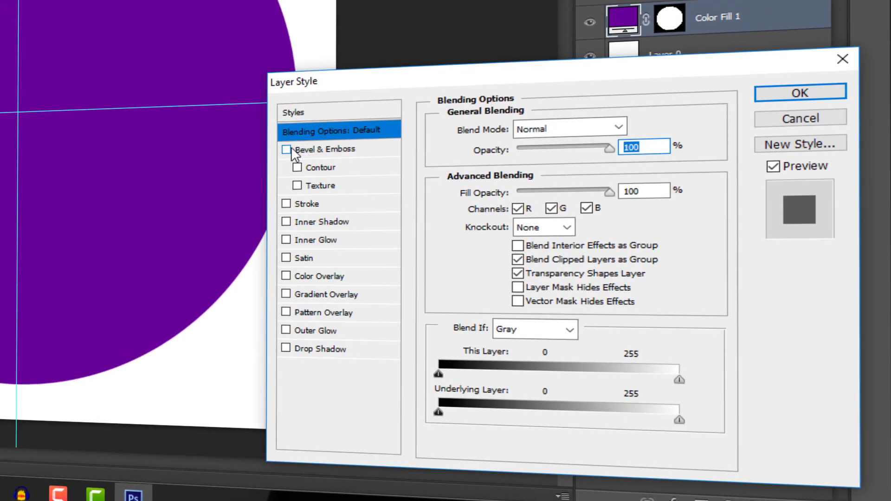
click(286, 149)
click(329, 150)
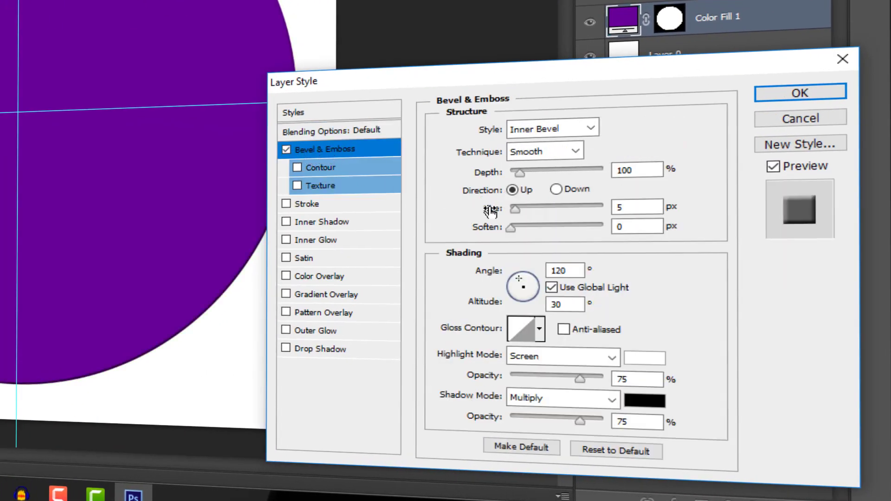
mouse_move(517, 209)
mouse_down()
mouse_move(586, 208)
mouse_move(558, 209)
mouse_move(577, 210)
mouse_up()
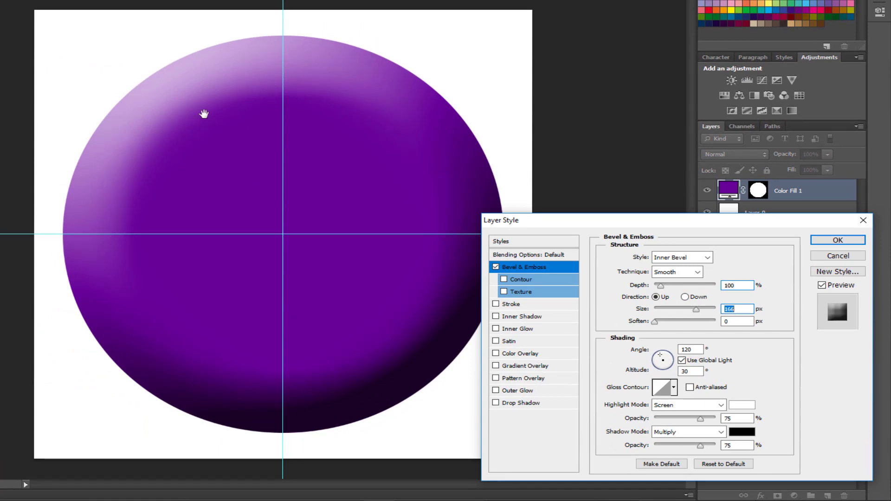
drag(696, 310, 695, 308)
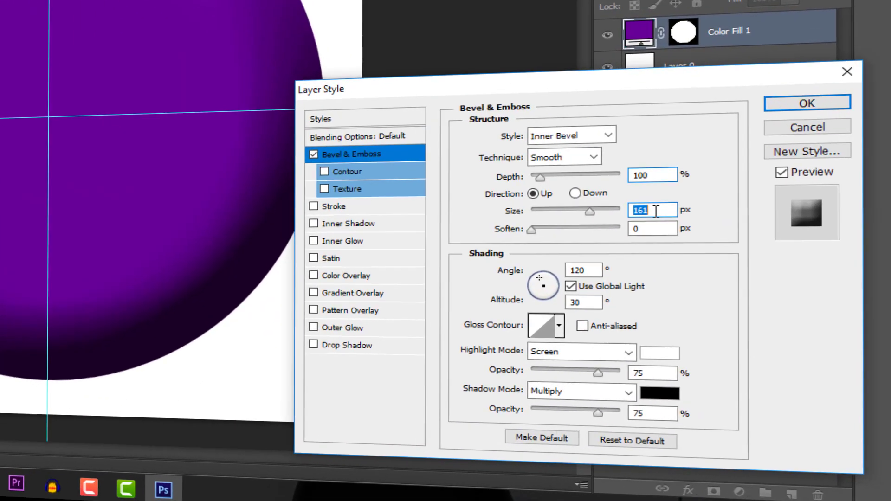
text(160)
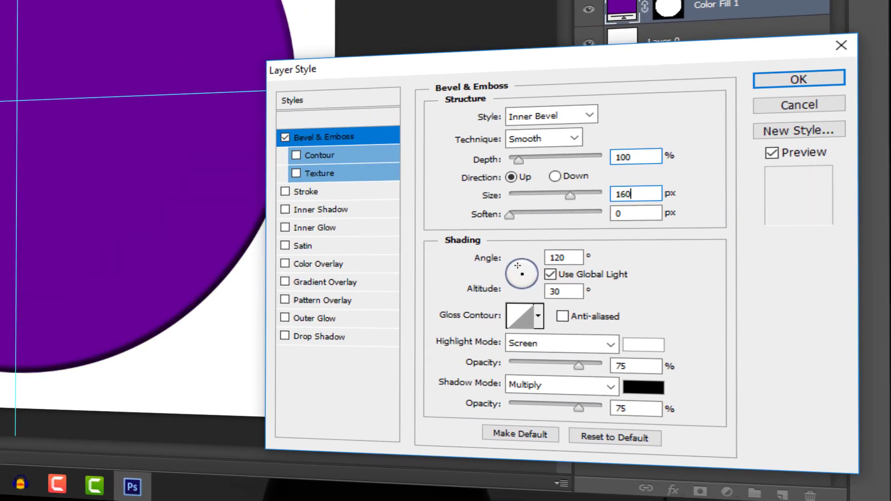
key(shift+Tab)
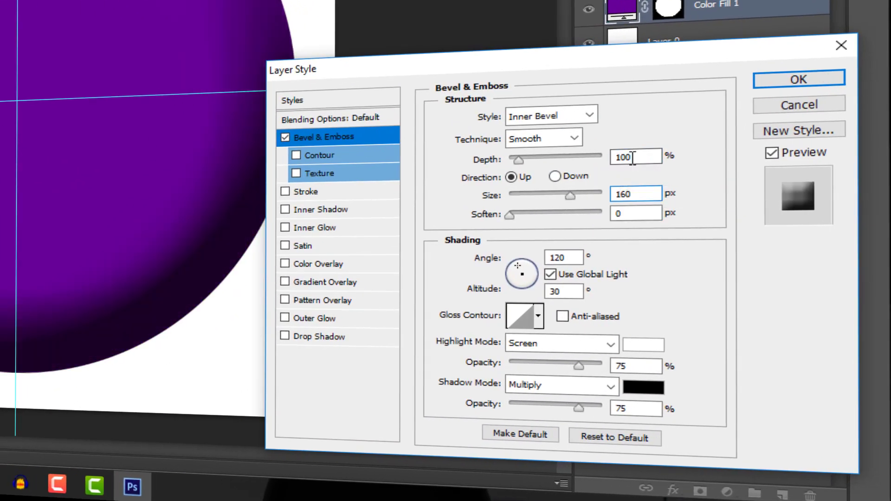
Set the Bevel & Emboss size on the purple circle to 150 px and apply the style
key(Tab)
text(150)
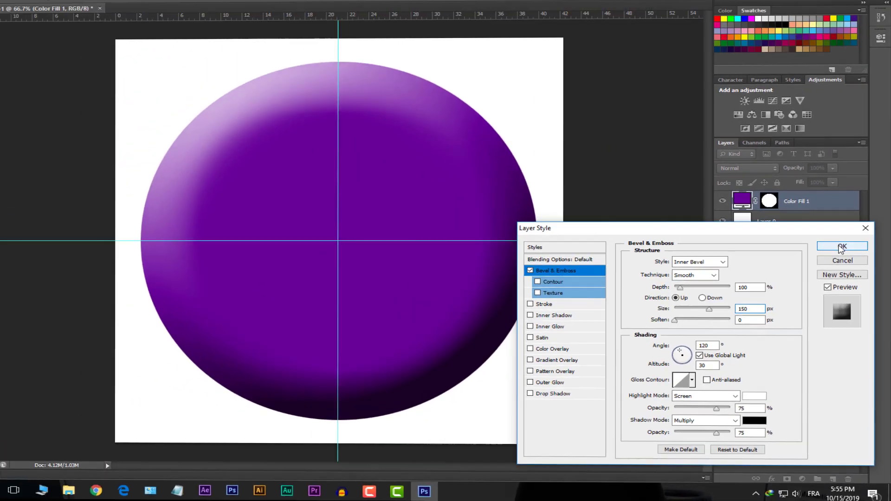
click(796, 80)
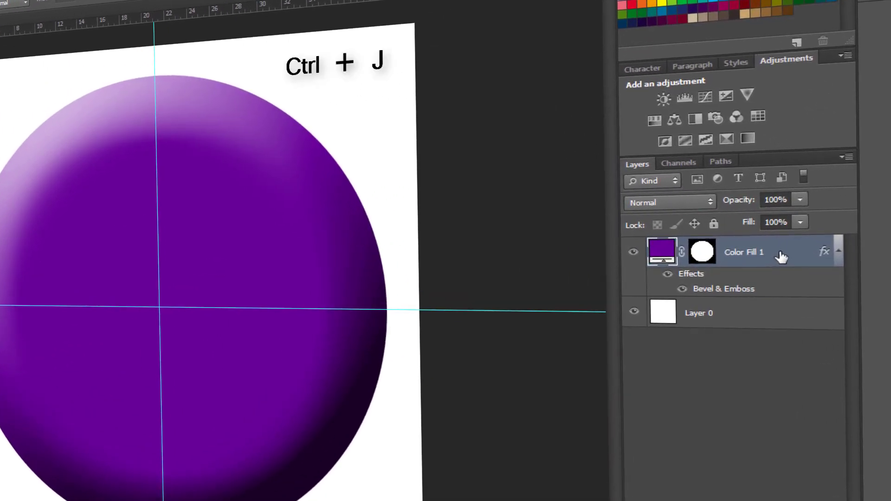
Duplicate the purple circle's fill layer and change the copy's fill color to 9900ff
key(ctrl+j)
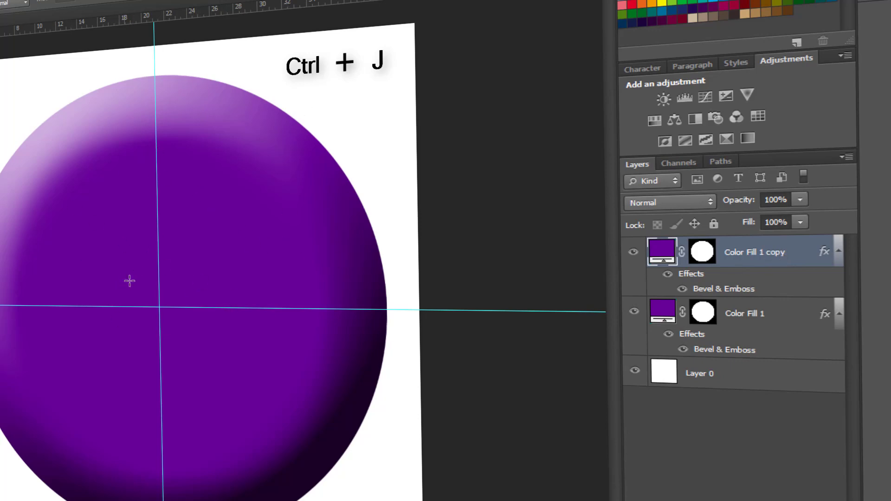
double_click(666, 248)
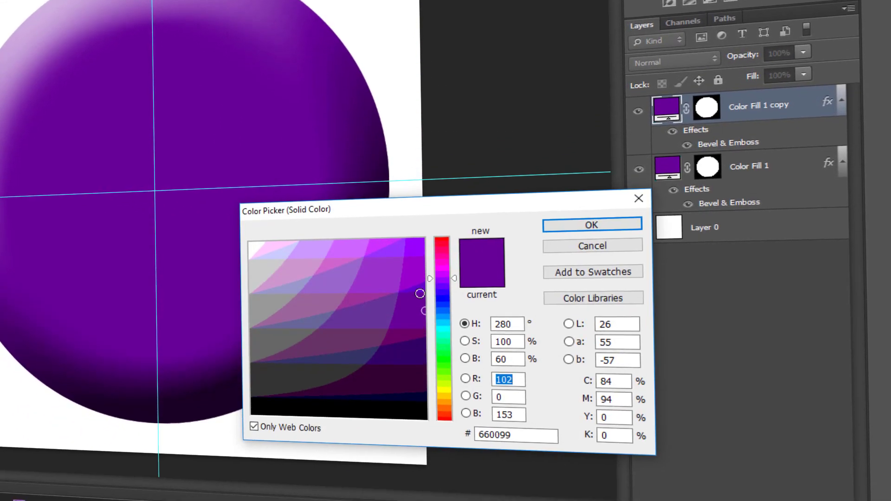
click(382, 240)
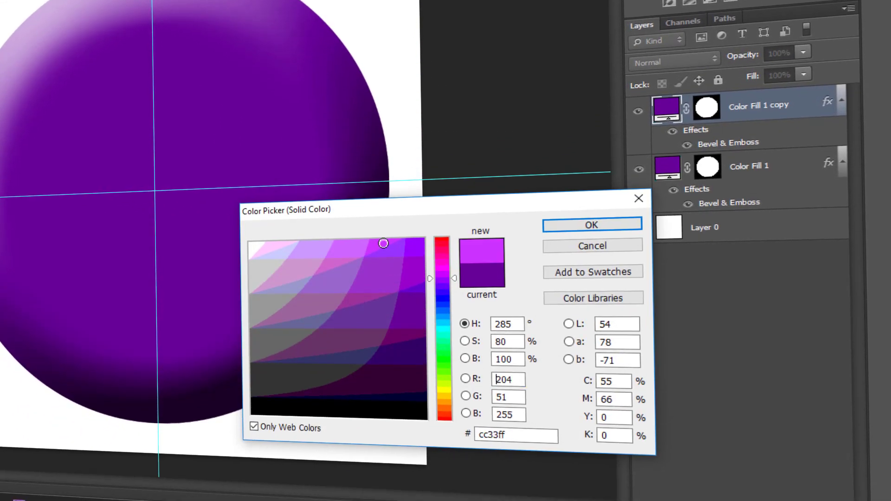
click(396, 250)
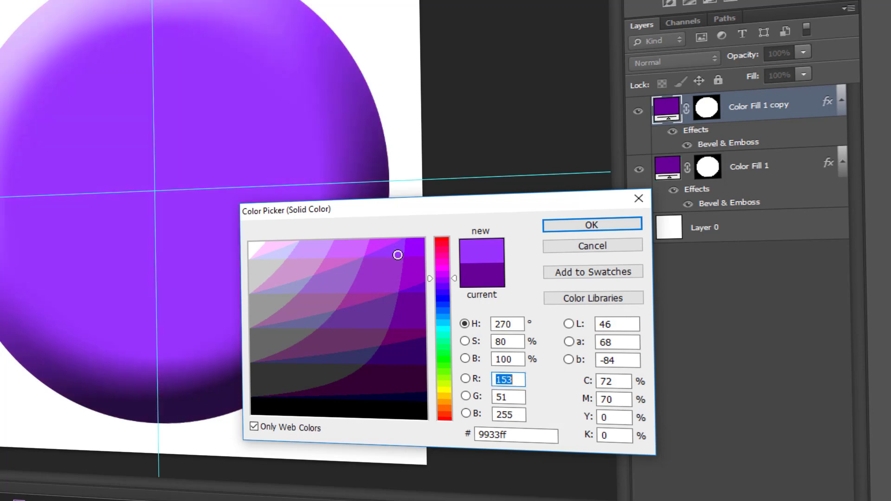
click(409, 247)
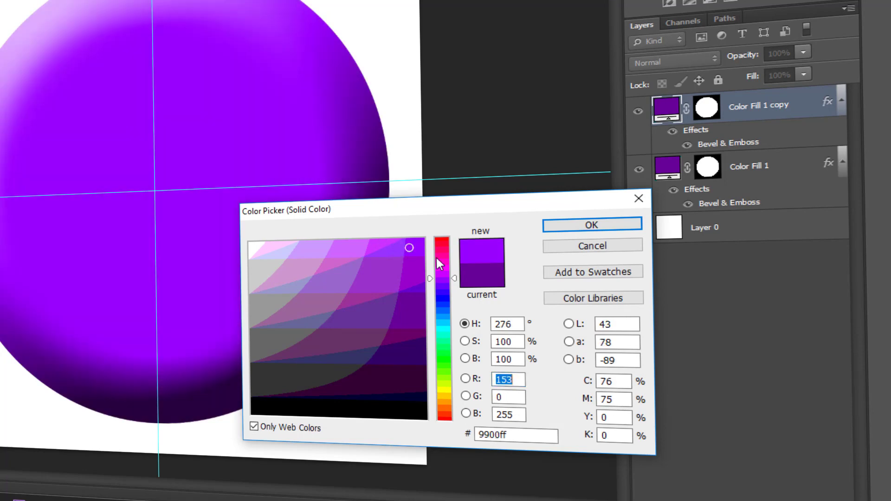
click(561, 229)
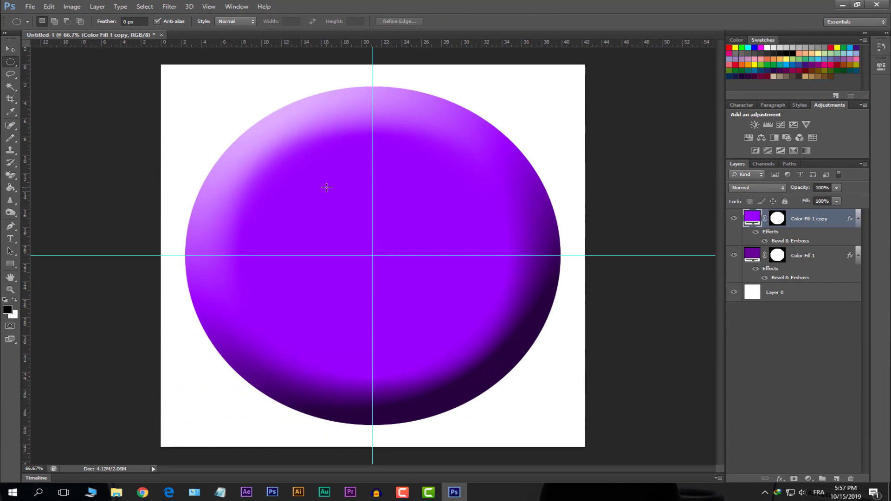
Scale the copied circle down proportionally around its center so the darker circle forms a ring around it
key(ctrl+t)
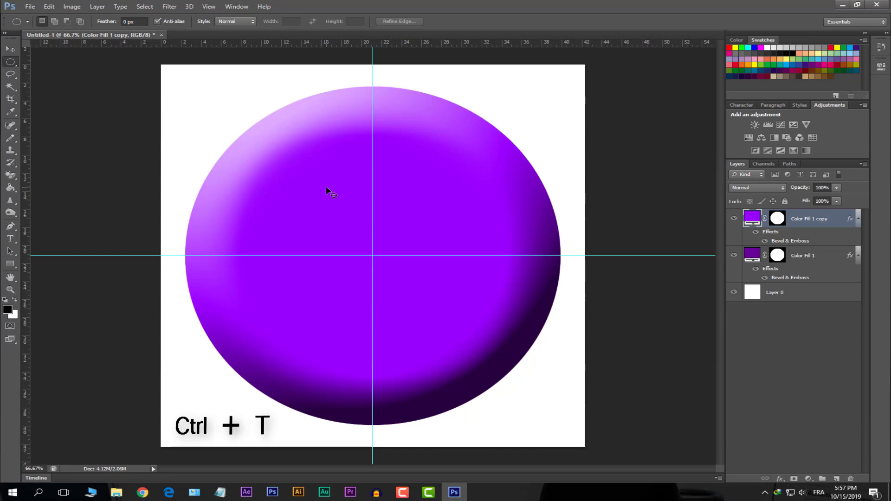
key(ctrl+t)
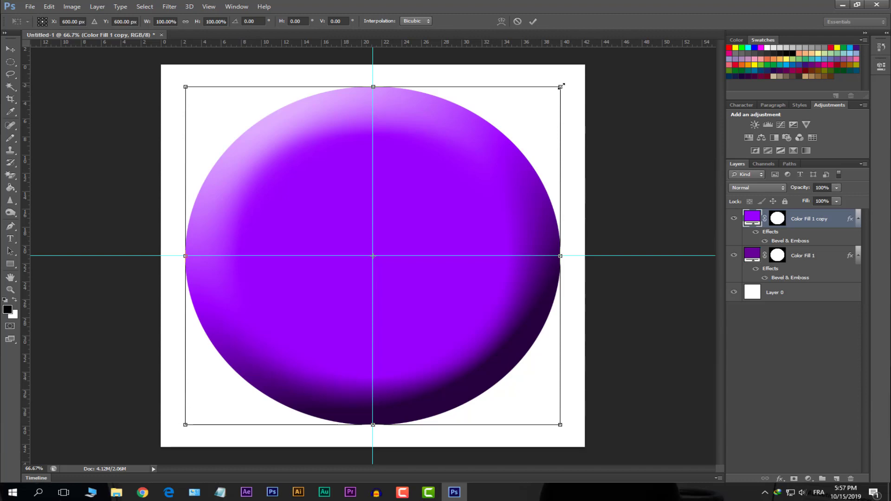
drag(562, 86, 528, 111)
key(Return)
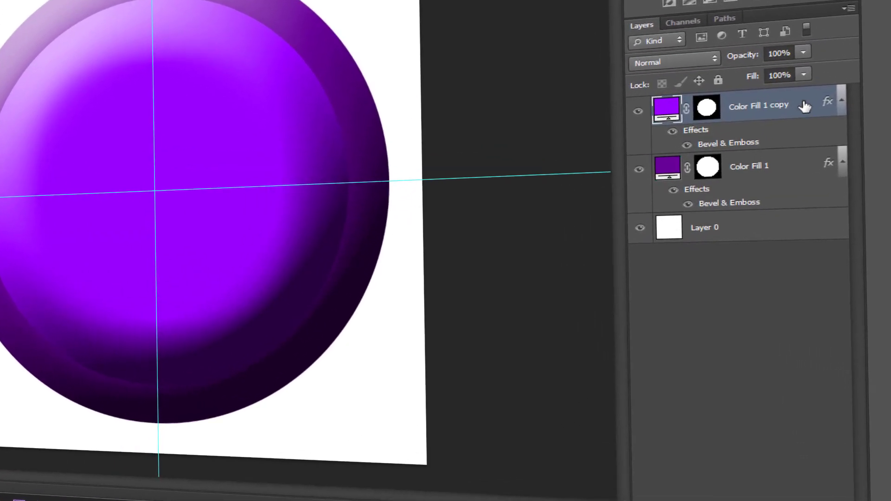
Turn off Bevel & Emboss on the copied circle's layer
double_click(804, 106)
click(381, 222)
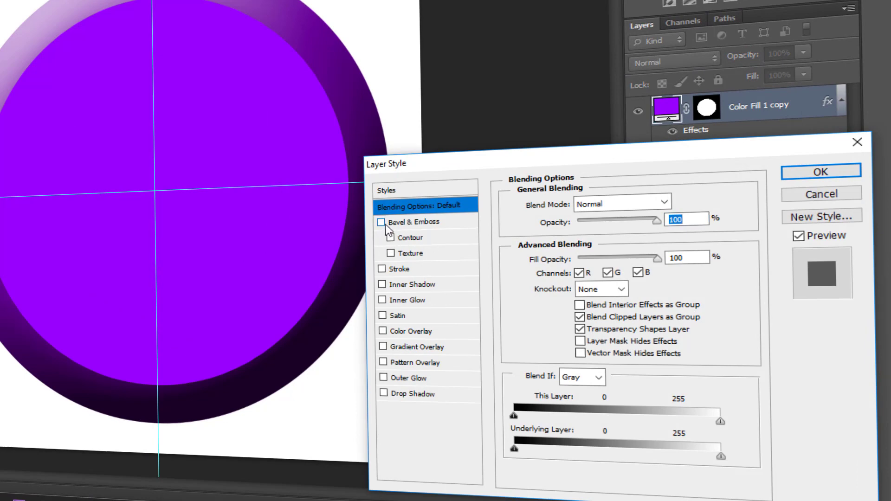
click(808, 173)
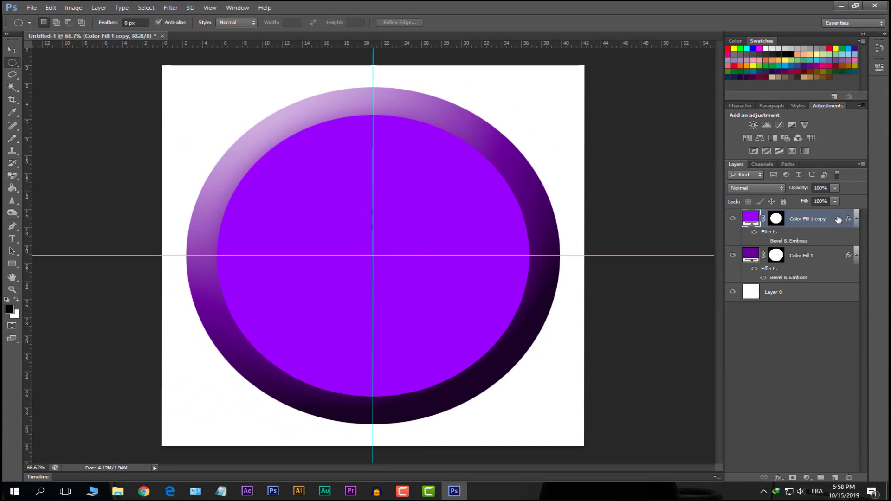
Scale the inner circle down slightly more around its center to widen the surrounding ring
key(ctrl+t)
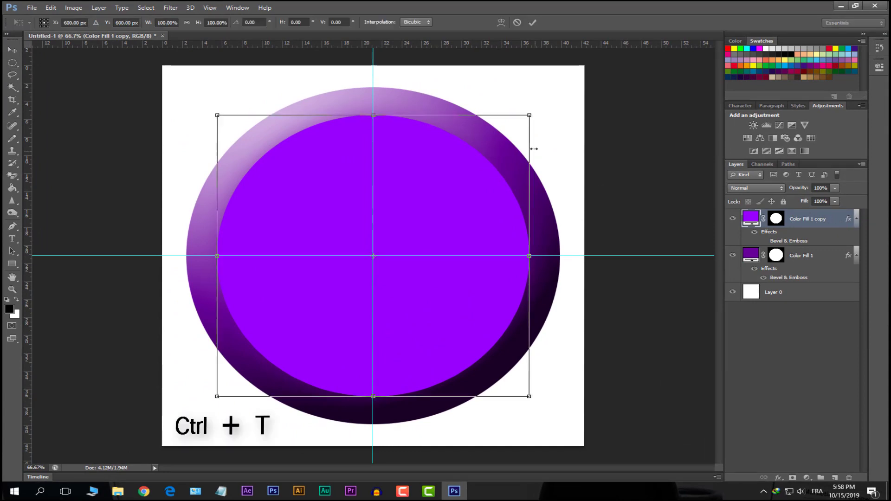
drag(536, 119, 531, 121)
key(Return)
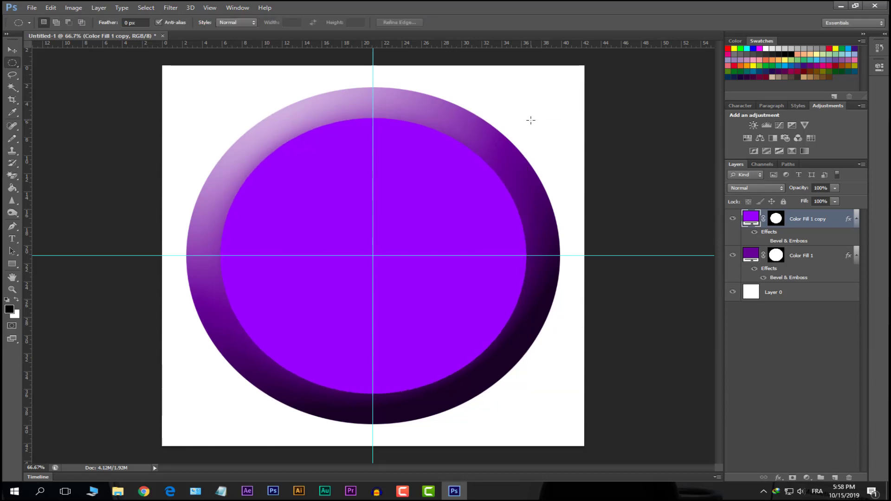
Change the inner circle's fill color to 660099 by sampling the purple of the outer ring
double_click(748, 220)
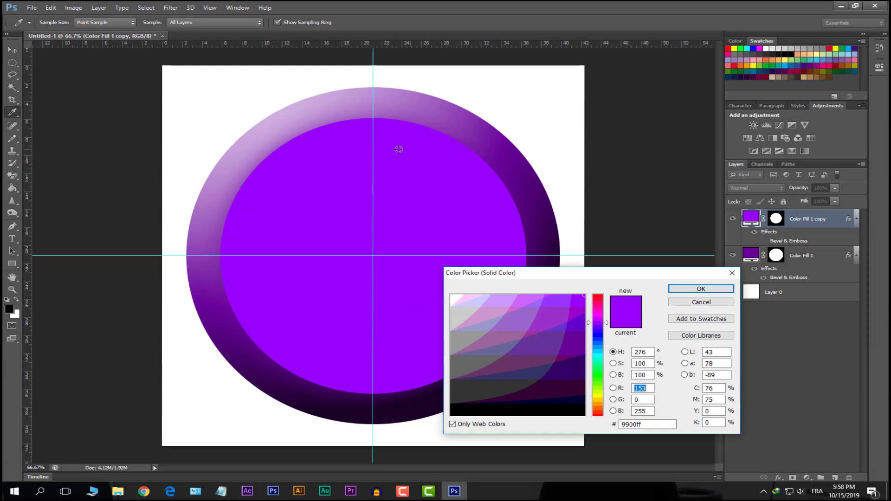
click(235, 153)
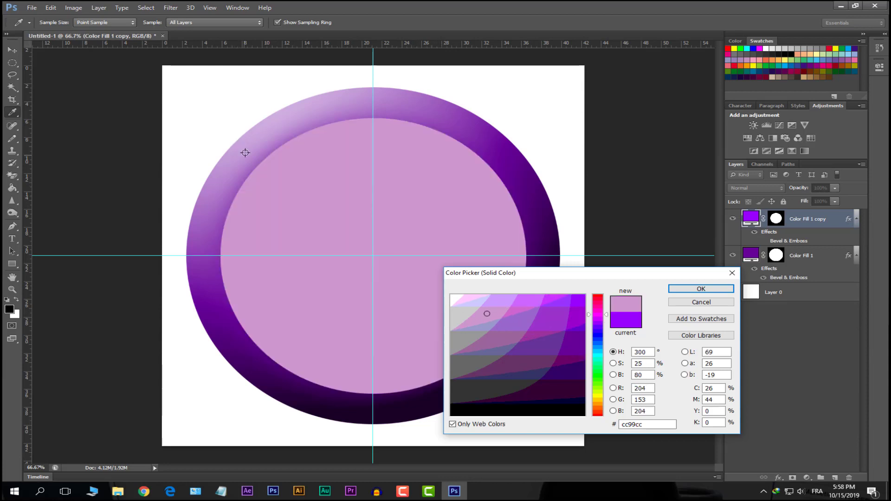
click(470, 118)
click(502, 141)
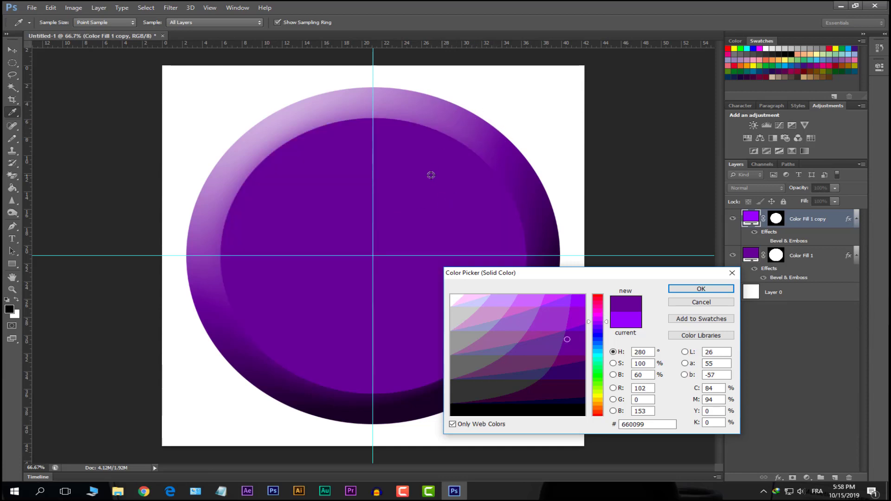
click(696, 290)
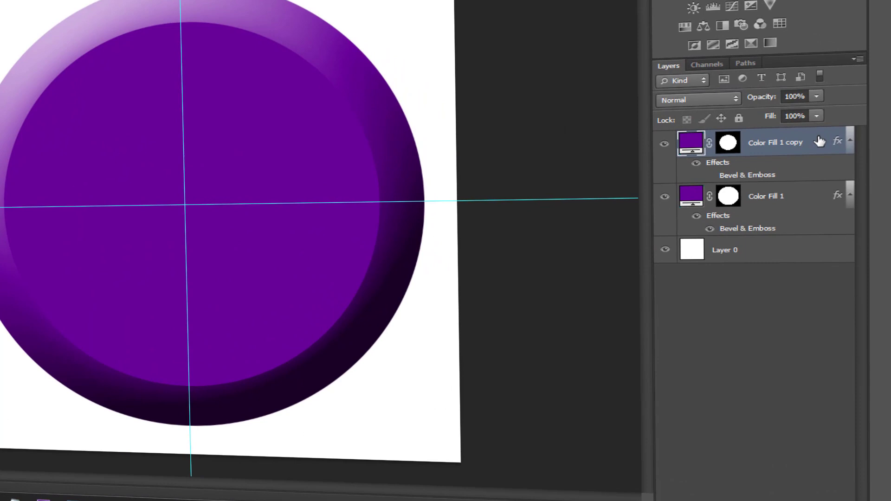
Add an Outer Glow to the inner circle's layer with a size of 59 px
double_click(836, 217)
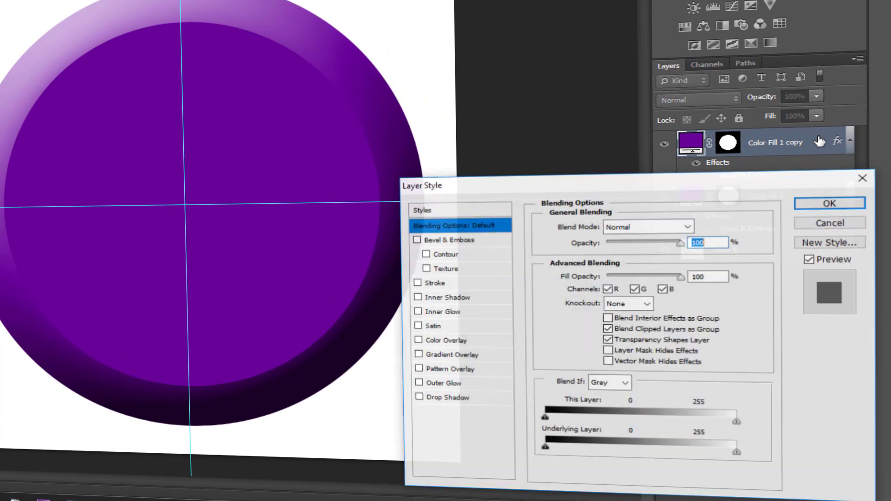
click(443, 383)
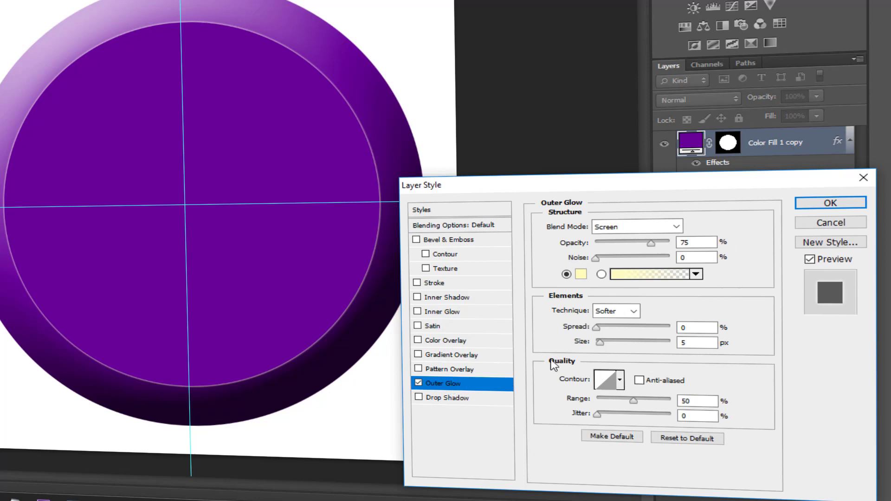
drag(600, 342, 617, 344)
Set the inner circle's Outer Glow color to light purple cc99cc and fine-tune the glow size
click(581, 274)
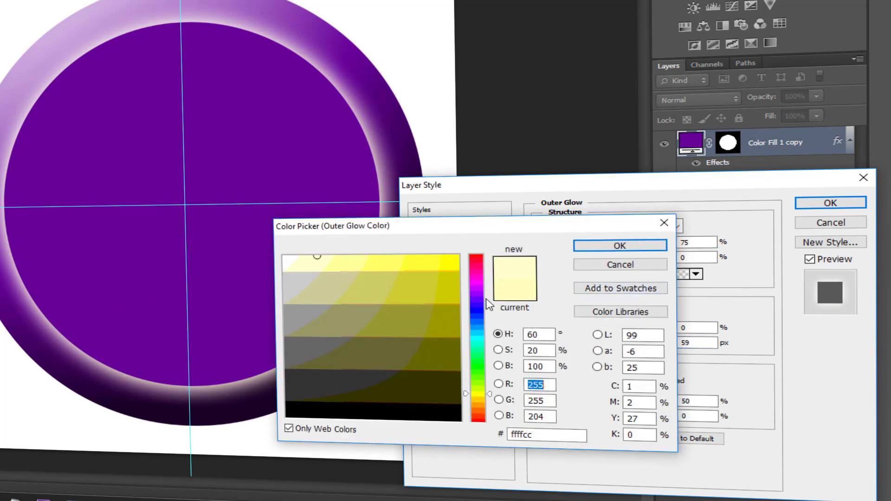
drag(478, 304, 477, 294)
drag(315, 285, 280, 296)
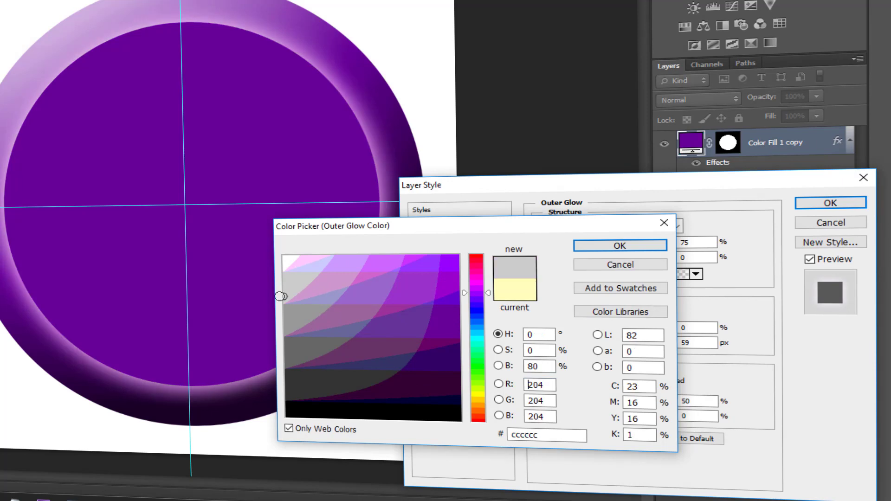
click(329, 291)
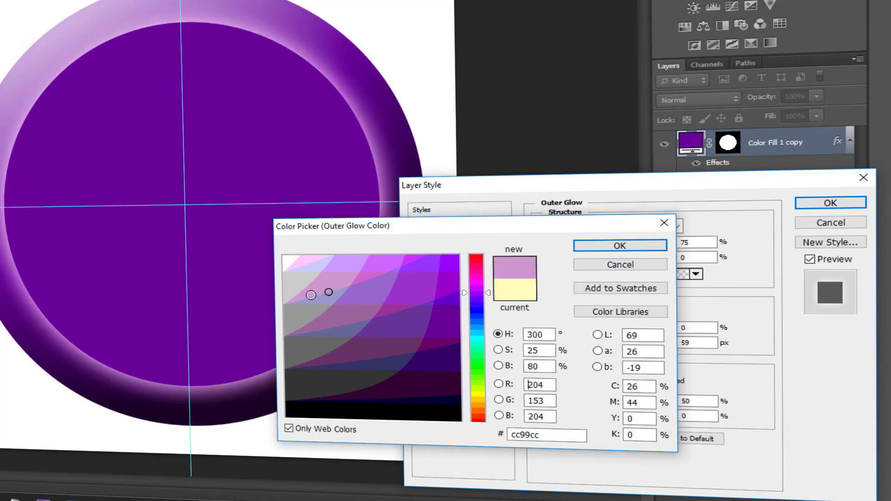
double_click(557, 435)
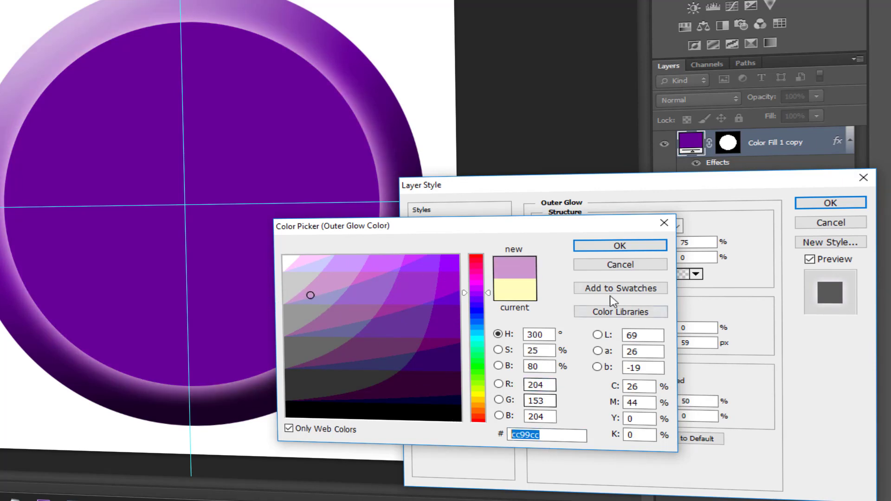
click(613, 246)
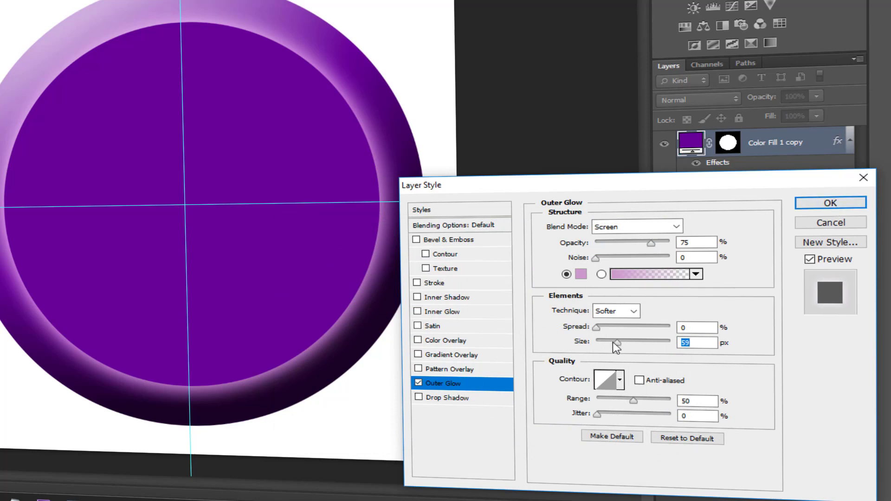
mouse_move(616, 347)
mouse_down()
mouse_move(604, 347)
mouse_move(662, 347)
mouse_move(616, 342)
mouse_up()
Add an Inner Shadow to the inner circle's layer with a size of about 43 px and apply the styles
click(453, 224)
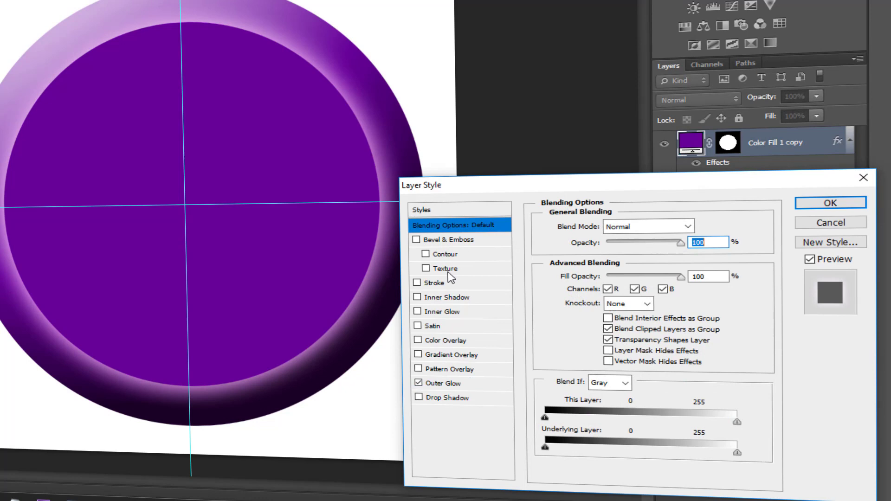
click(445, 299)
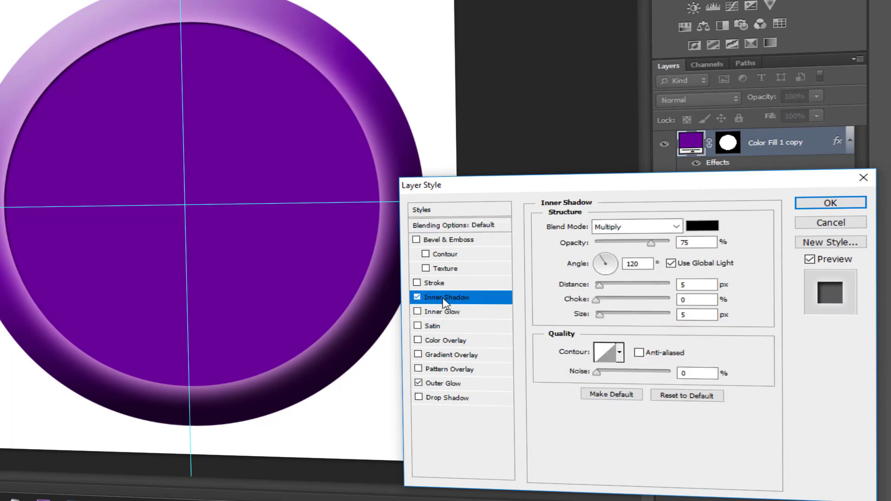
drag(599, 314, 614, 317)
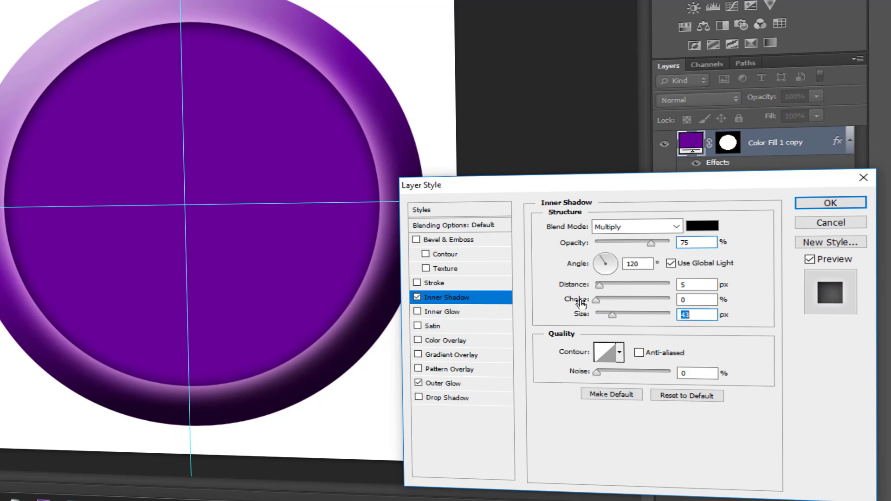
mouse_move(613, 317)
mouse_down()
mouse_move(585, 319)
mouse_move(616, 319)
mouse_up()
click(829, 203)
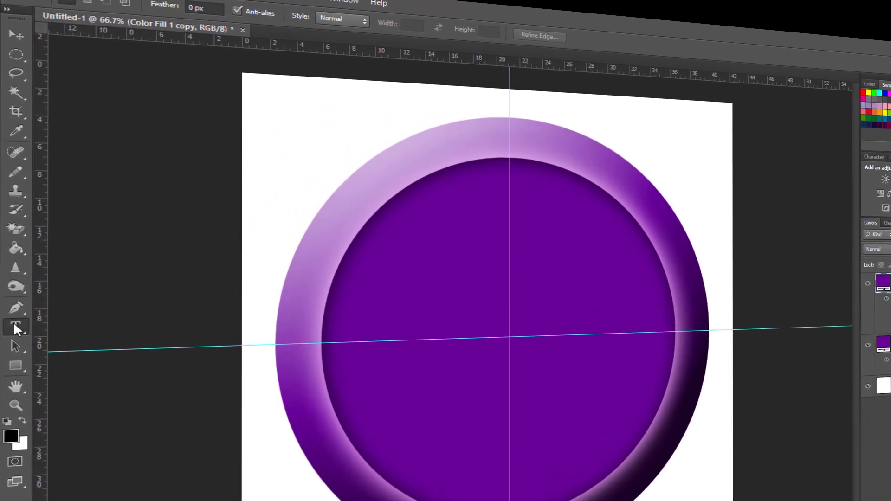
Add a text layer reading "AH" near the middle of the inner circle with the Type tool
click(10, 238)
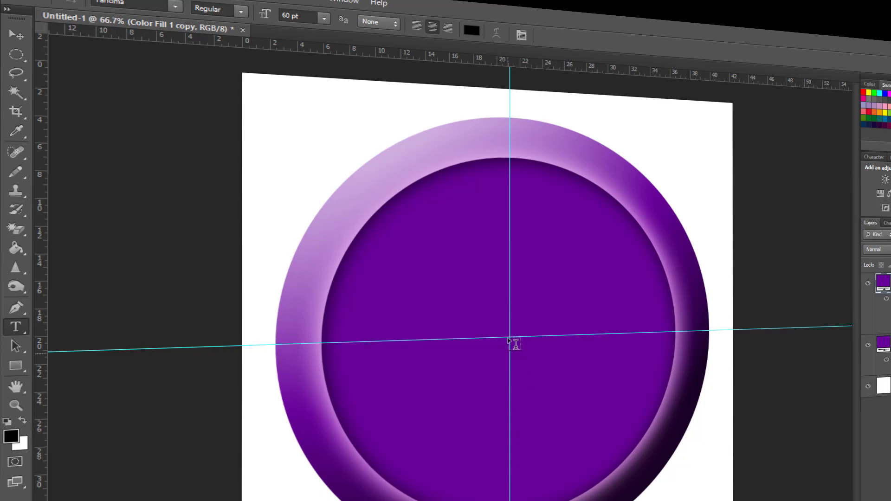
click(546, 384)
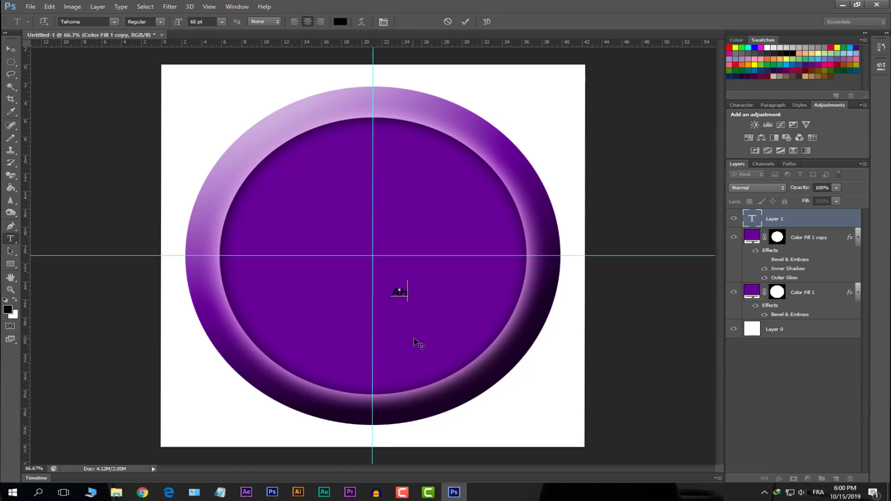
text(AH)
Enlarge the AH text to about 574 pt and centre it on the guides inside the inner circle
key(ctrl+a)
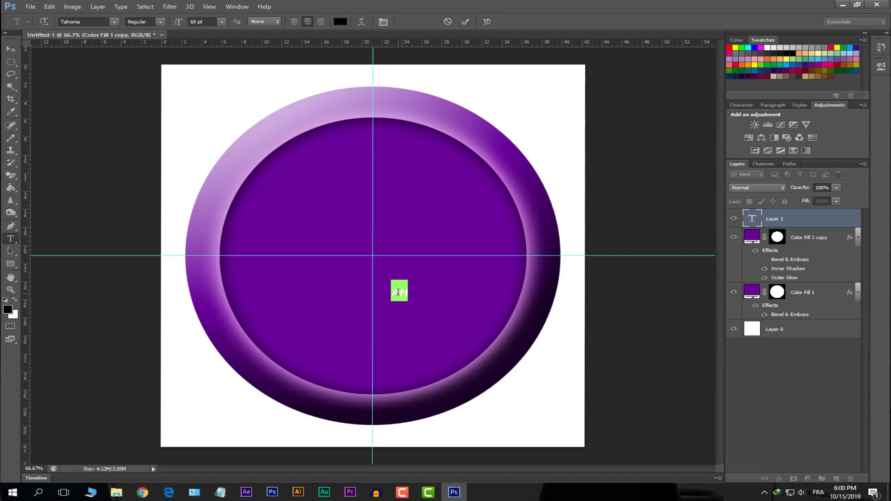
drag(177, 22, 303, 24)
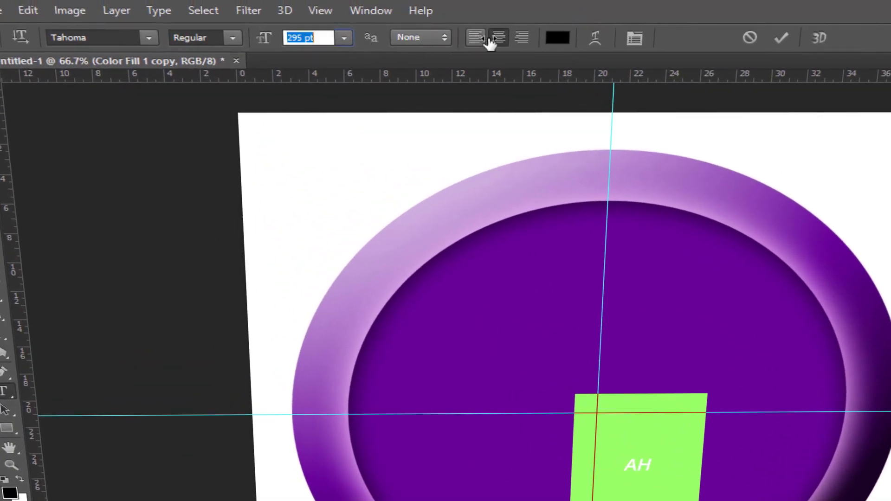
drag(490, 41, 747, 36)
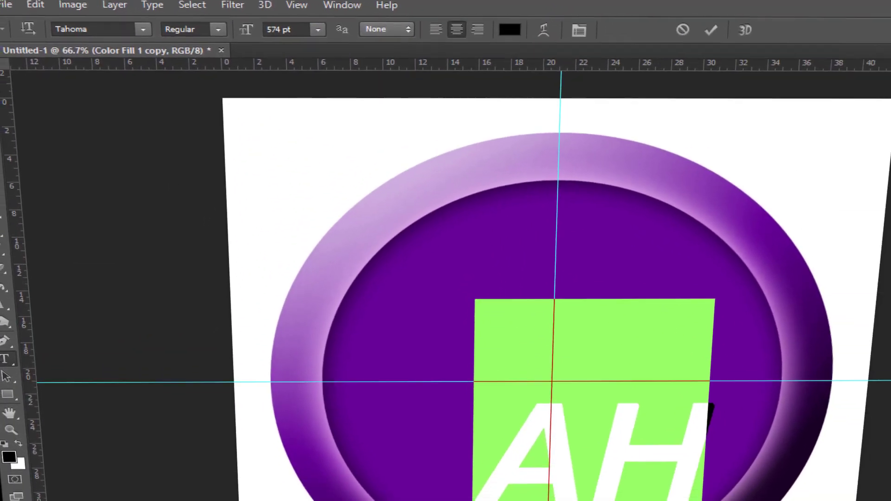
key(ctrl+Return)
key(v)
drag(716, 493, 646, 416)
drag(390, 255, 395, 256)
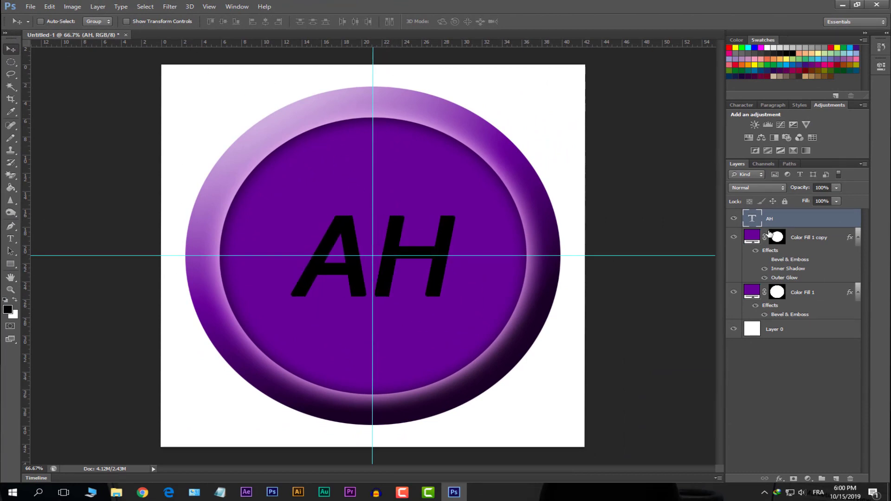
Set the AH text's anti-aliasing to Smooth and its colour to white
double_click(755, 219)
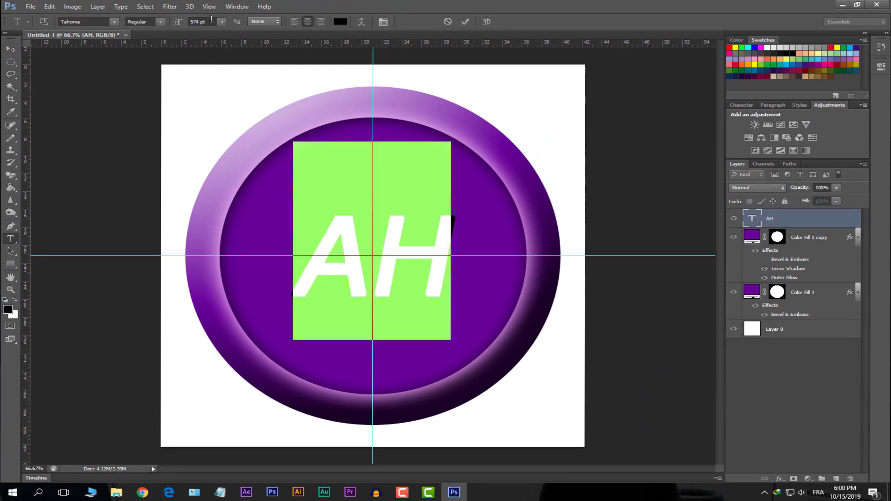
click(260, 21)
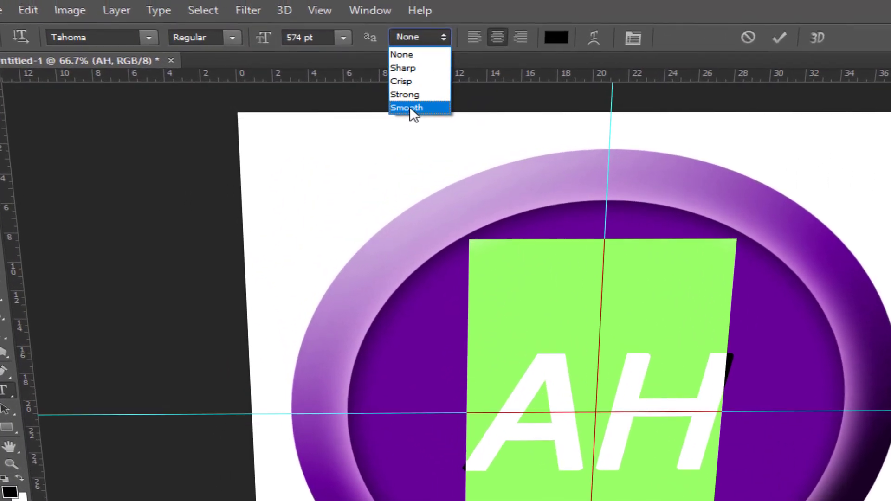
click(259, 64)
click(420, 37)
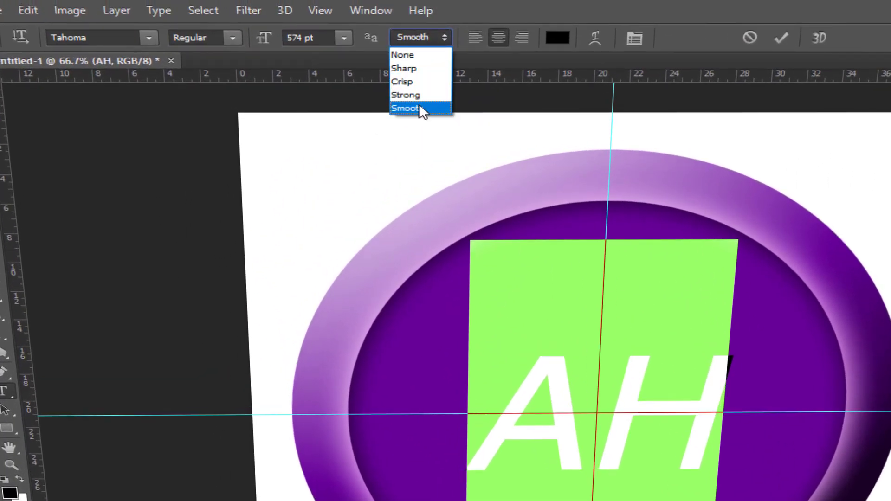
click(419, 106)
click(550, 42)
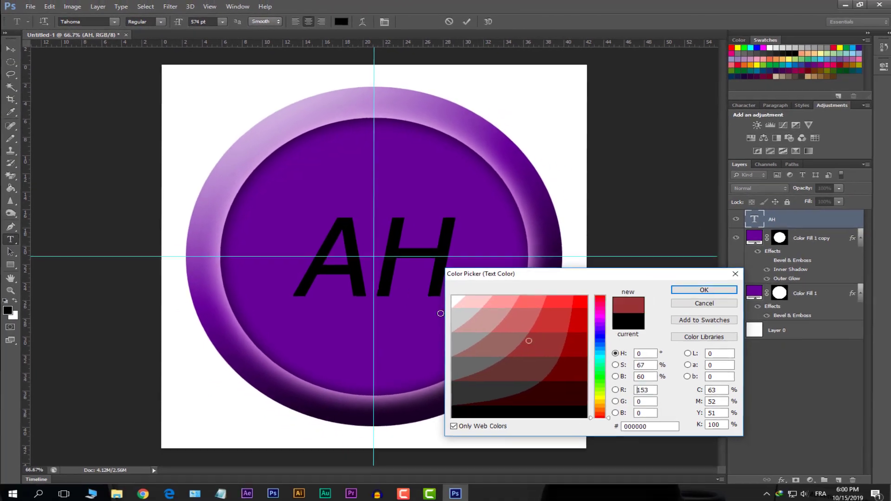
click(452, 296)
click(694, 288)
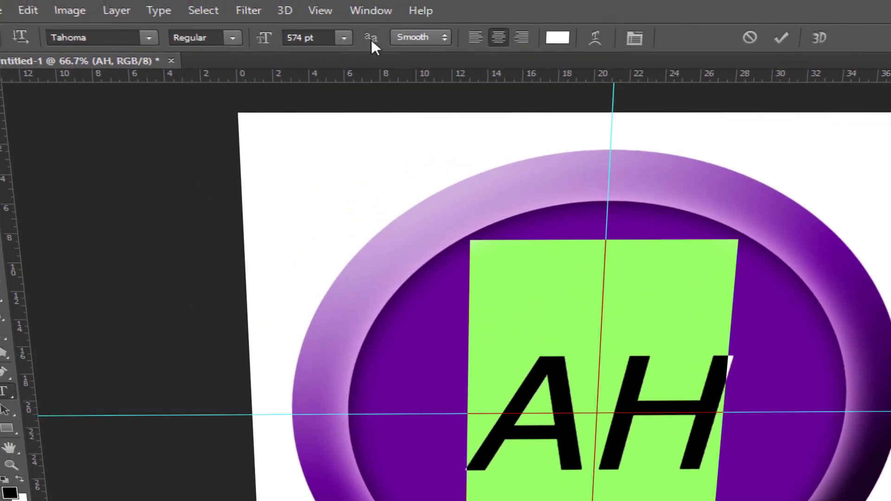
Change the AH text's font to Cairo
click(130, 33)
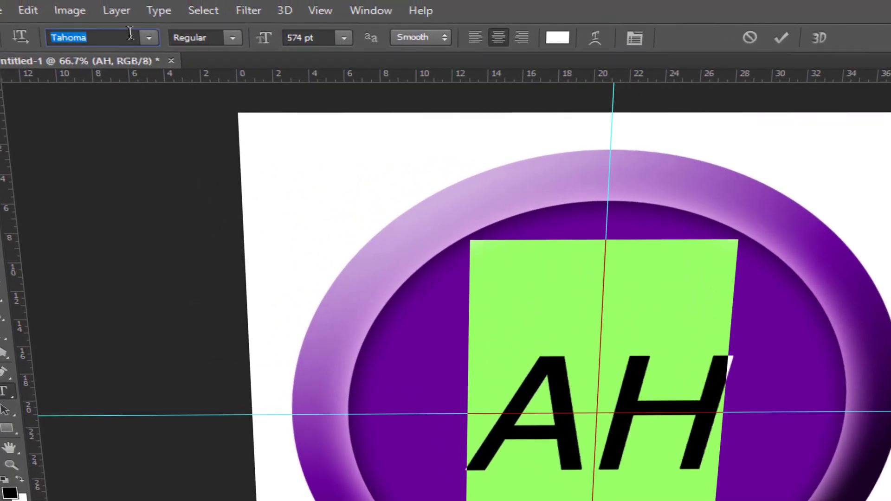
text(Cairo)
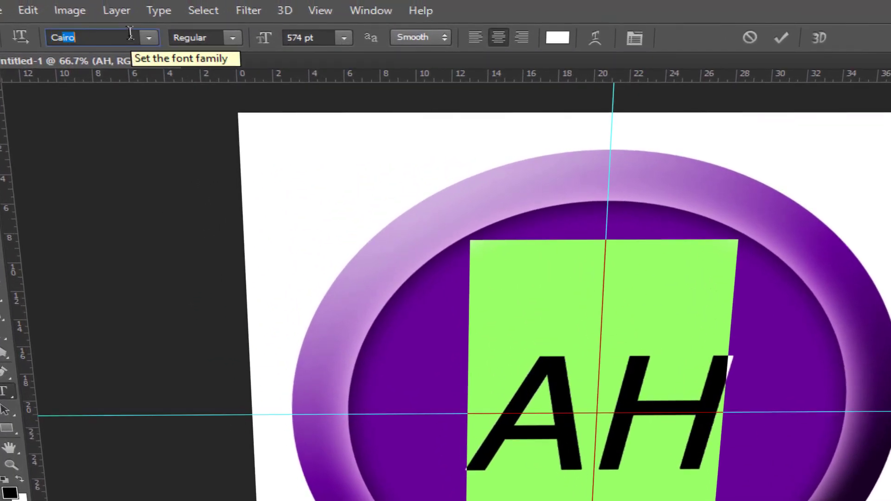
key(Return)
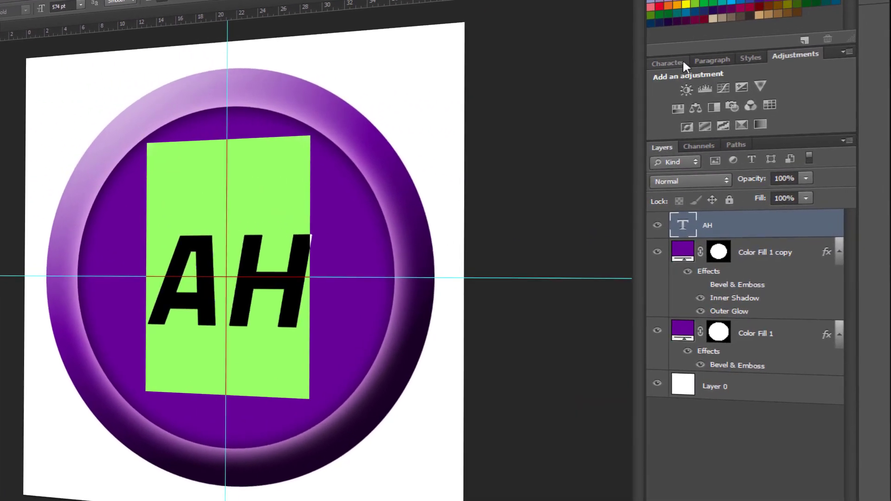
Turn off the faux italic style for the AH text
click(740, 105)
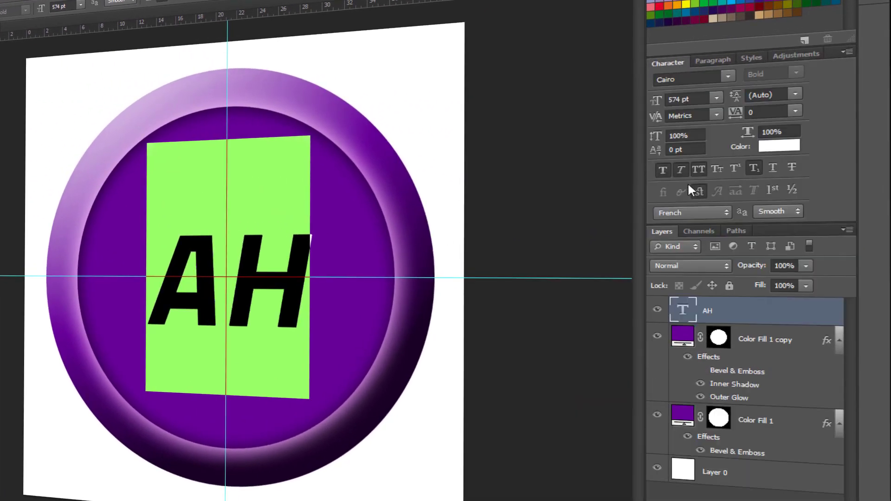
click(679, 170)
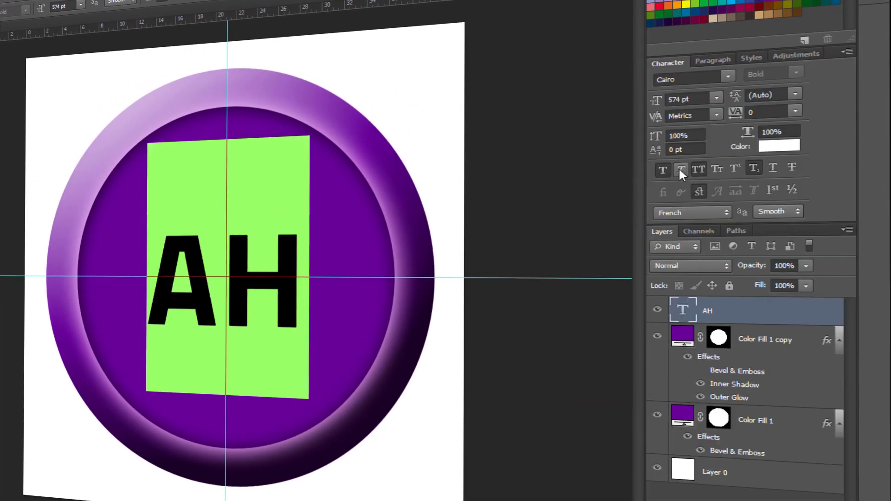
click(679, 169)
click(680, 168)
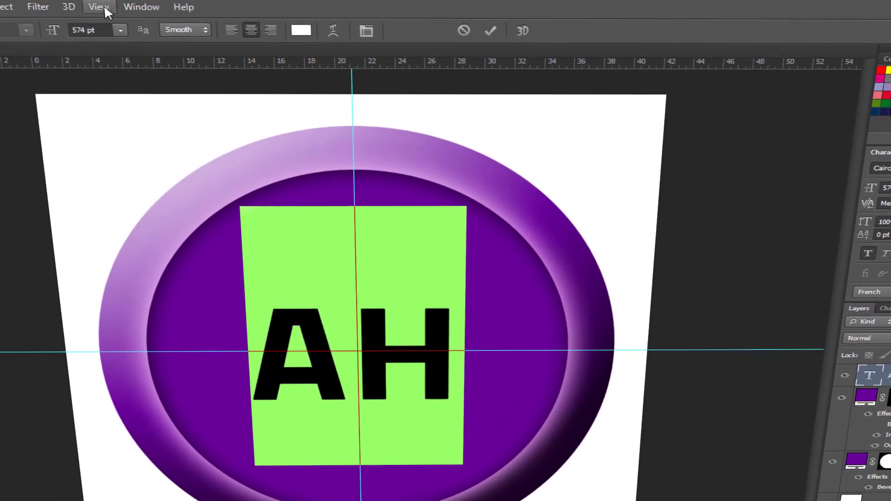
click(141, 7)
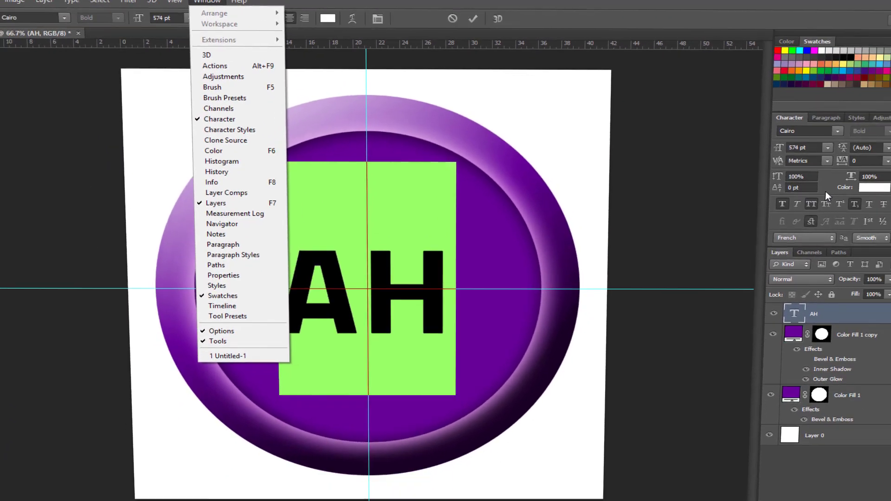
key(Escape)
Enlarge the AH text to about 772 pt and re-centre it on the guide intersection
click(382, 349)
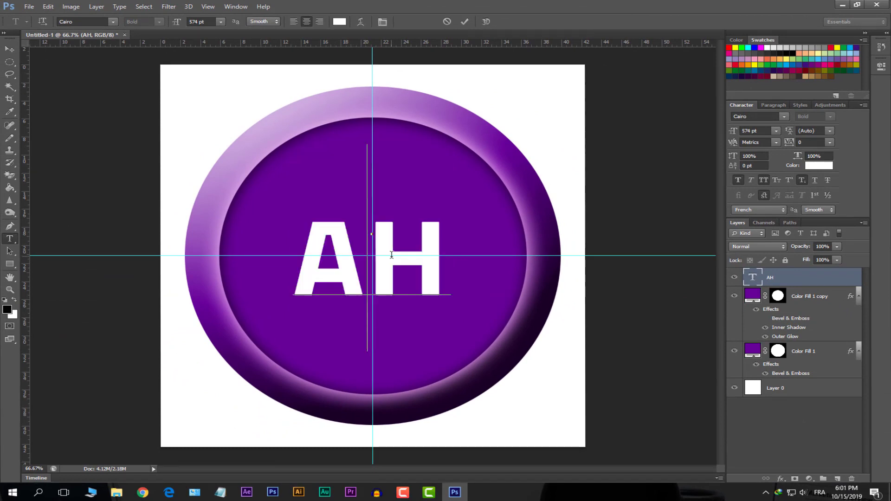
double_click(379, 262)
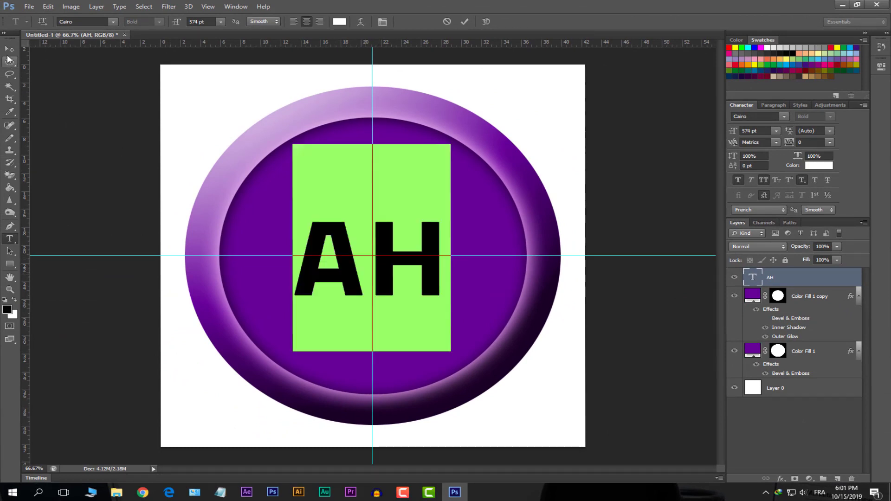
drag(177, 23, 225, 28)
key(ctrl+Return)
drag(402, 249, 404, 262)
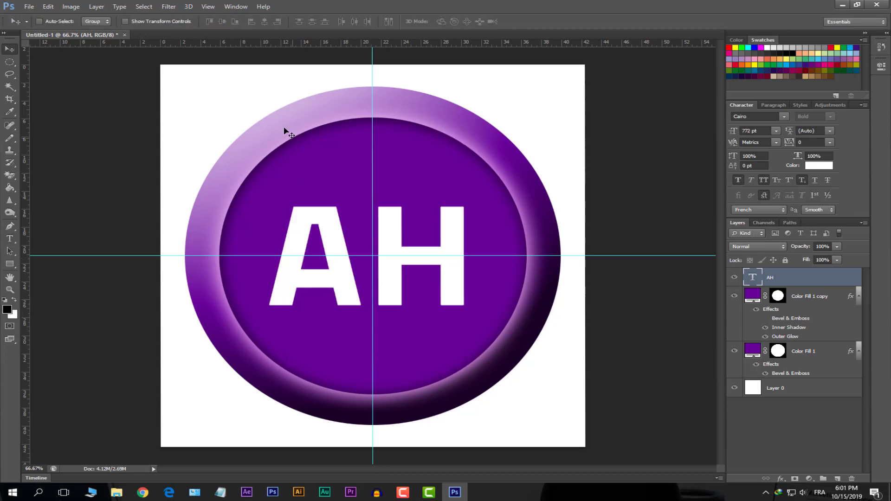
Increase the AH text's size to 800 pt and commit the edit
double_click(751, 277)
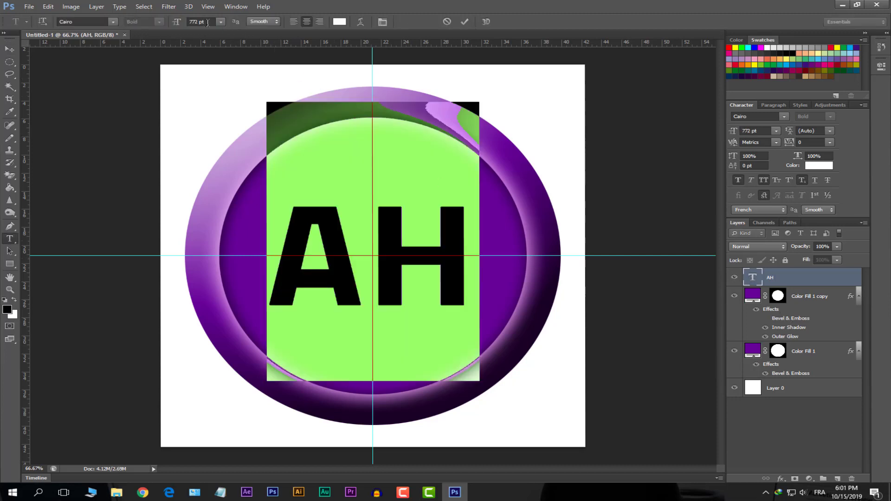
drag(179, 24, 194, 26)
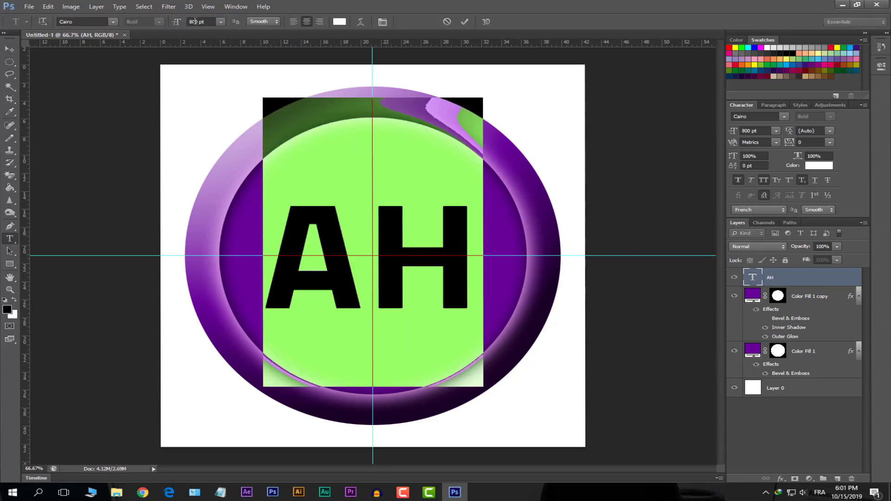
key(ctrl+Return)
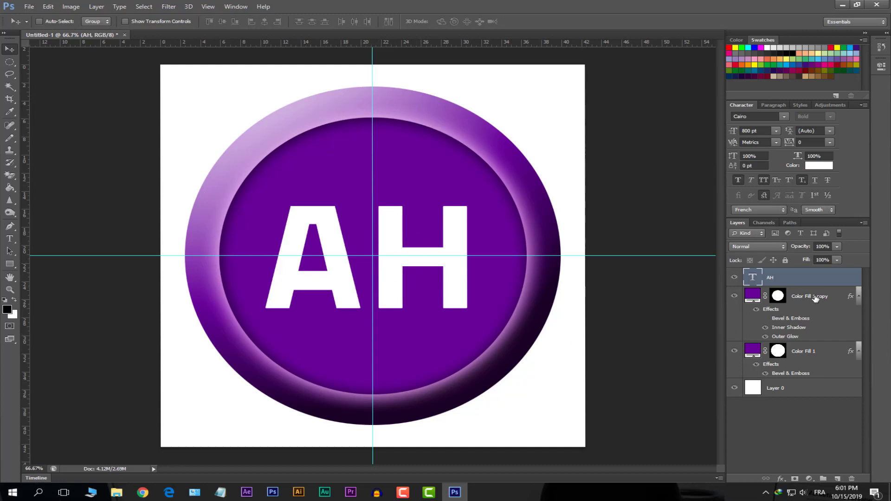
Recolour the AH text light purple cc99cc by sampling the glow around the inner circle
double_click(753, 277)
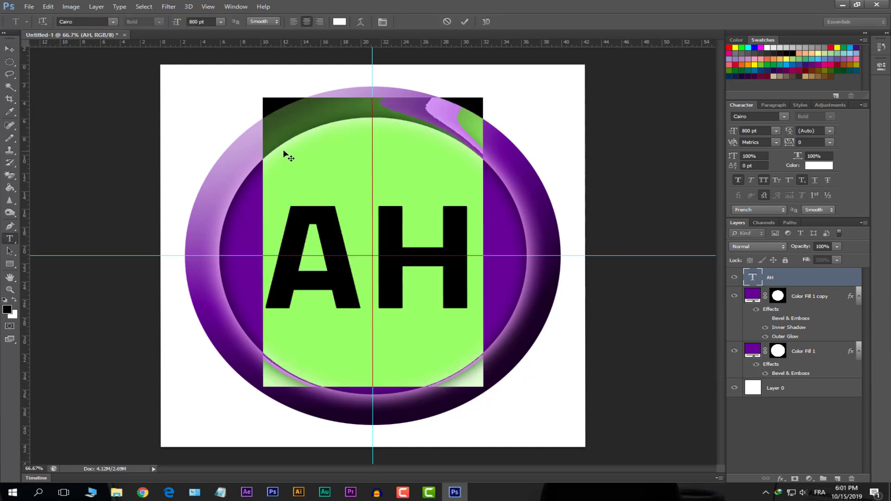
click(340, 21)
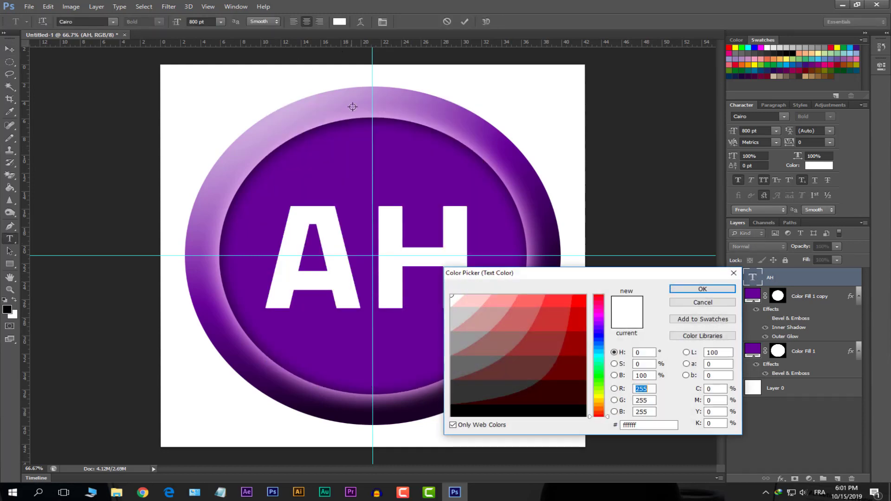
click(410, 175)
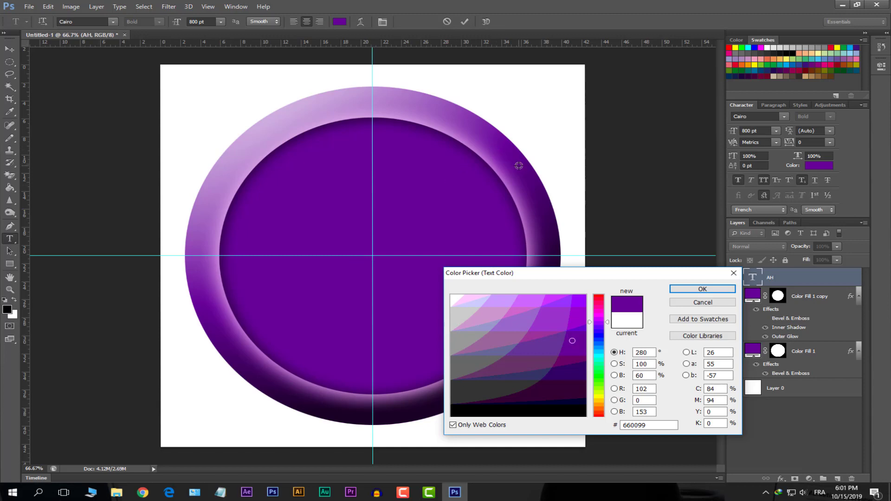
click(533, 119)
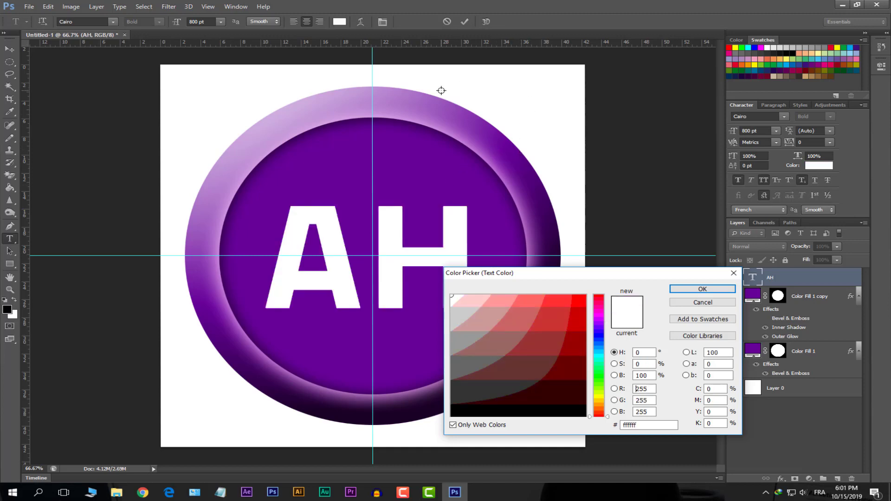
click(406, 114)
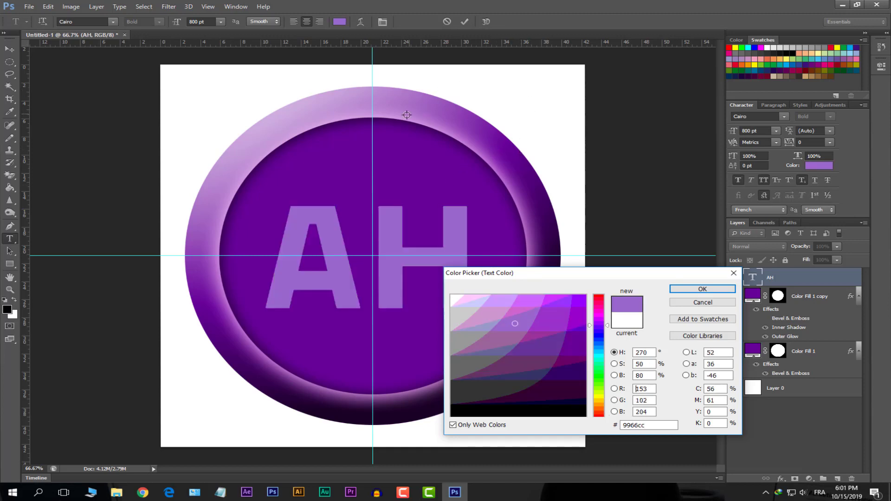
click(230, 199)
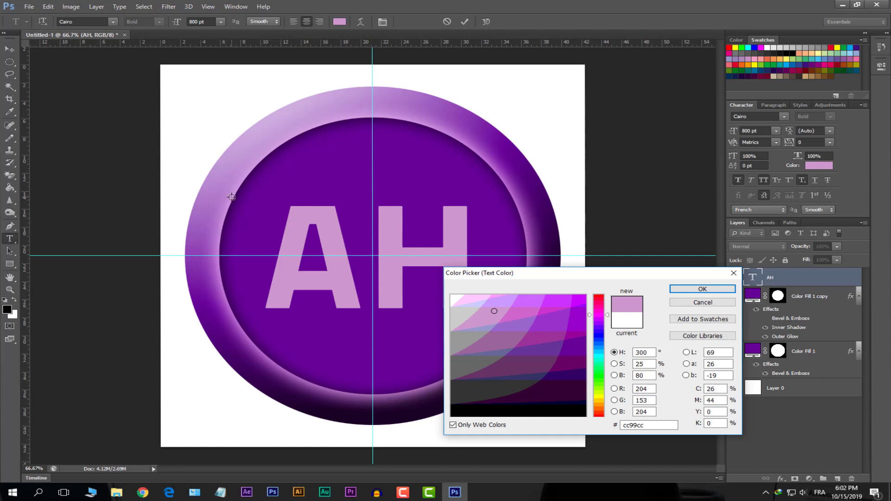
click(702, 289)
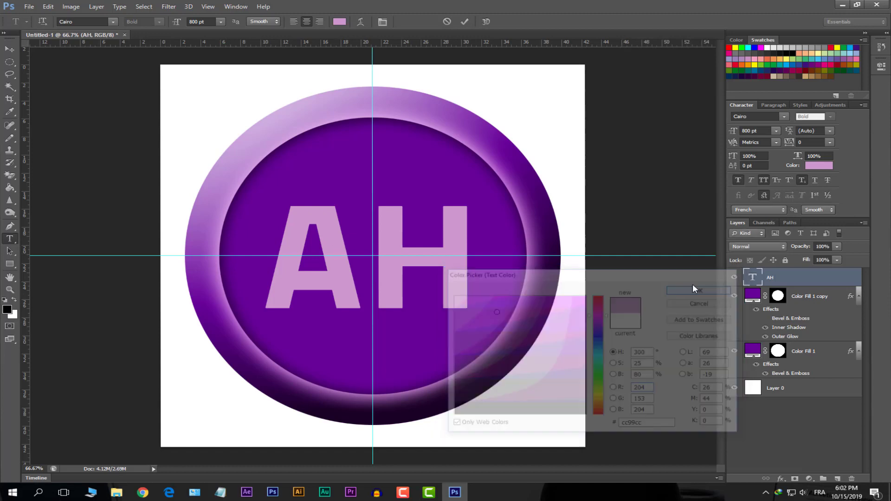
click(5, 49)
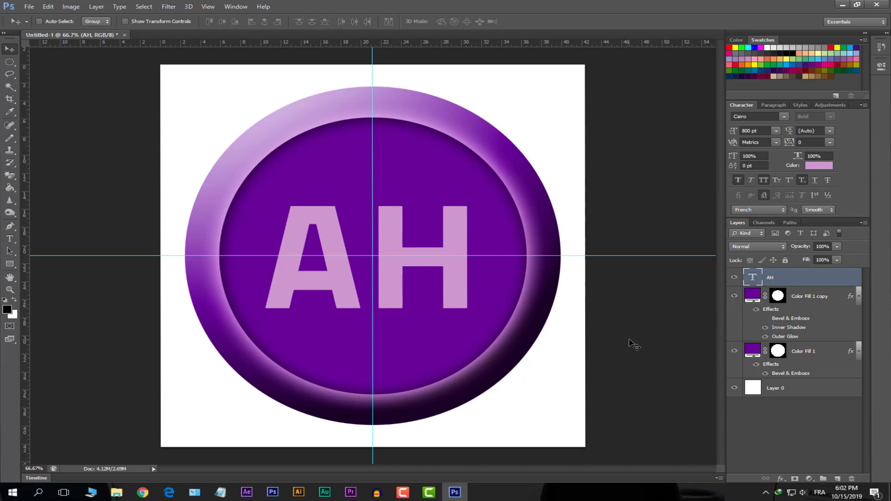
Scale the AH text up with Free Transform to about 861 pt, keeping it centred on the guides
key(ctrl+t)
drag(486, 193, 493, 175)
key(Return)
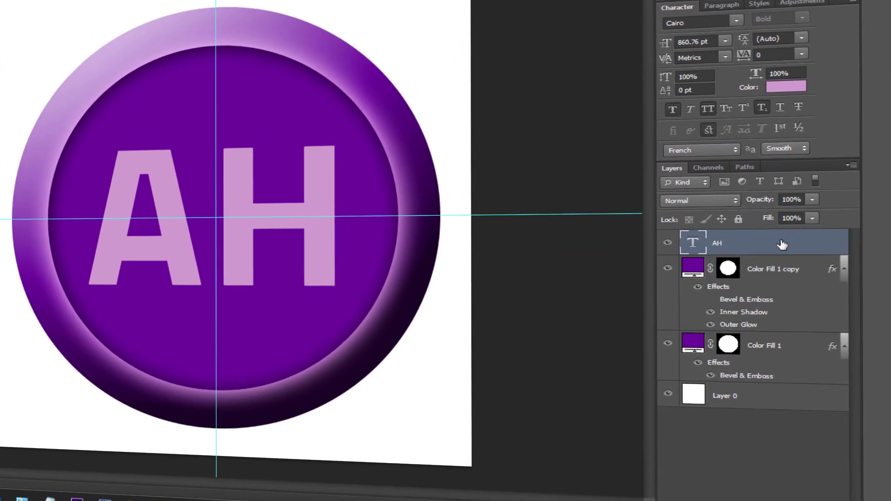
Add an Inner Shadow to the AH text with distance 10 px and size 8 px
double_click(816, 278)
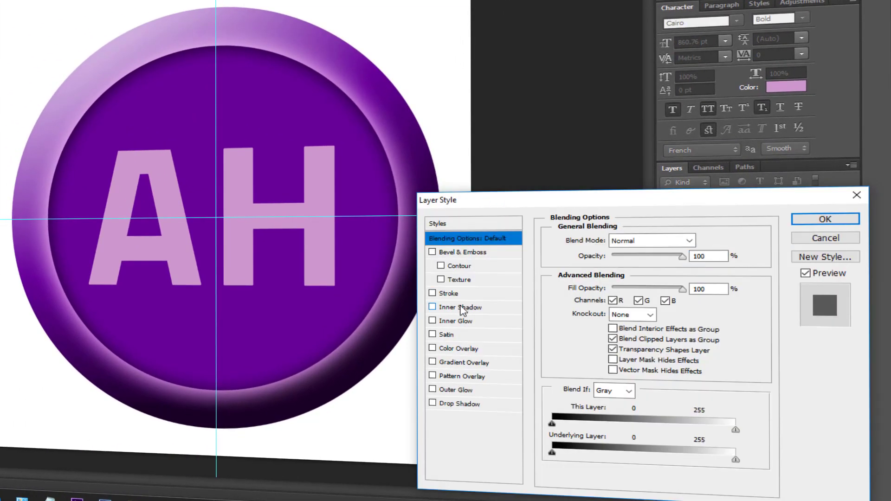
click(464, 310)
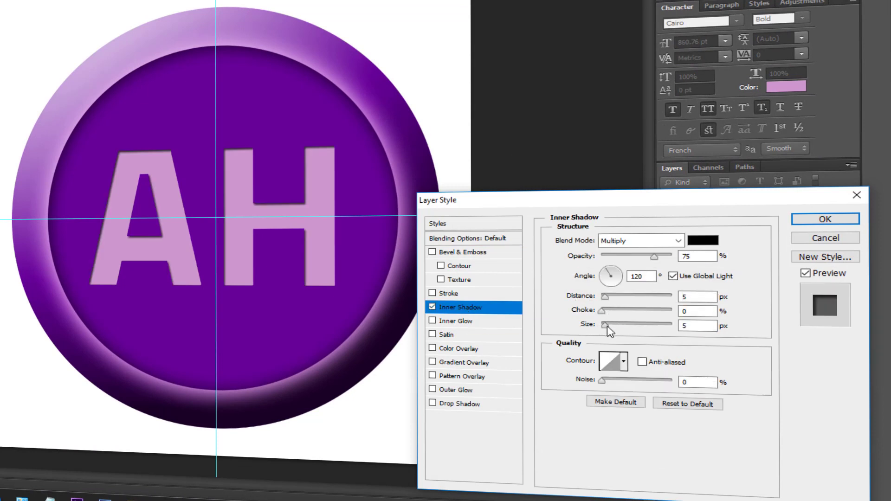
drag(605, 324, 608, 329)
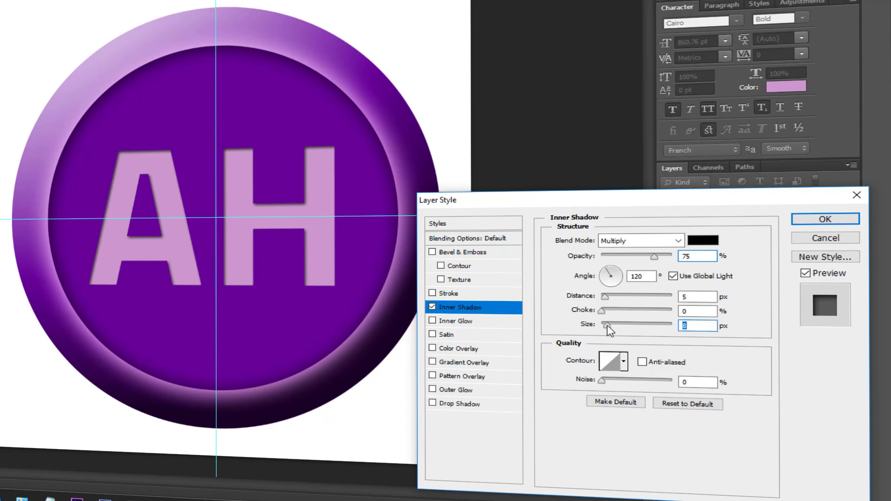
mouse_move(608, 295)
mouse_down()
mouse_move(679, 309)
mouse_move(608, 295)
mouse_up()
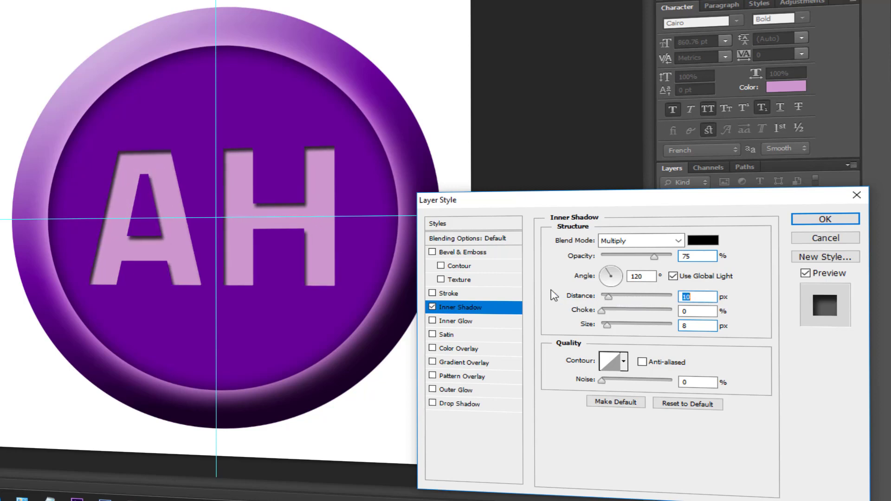
click(815, 224)
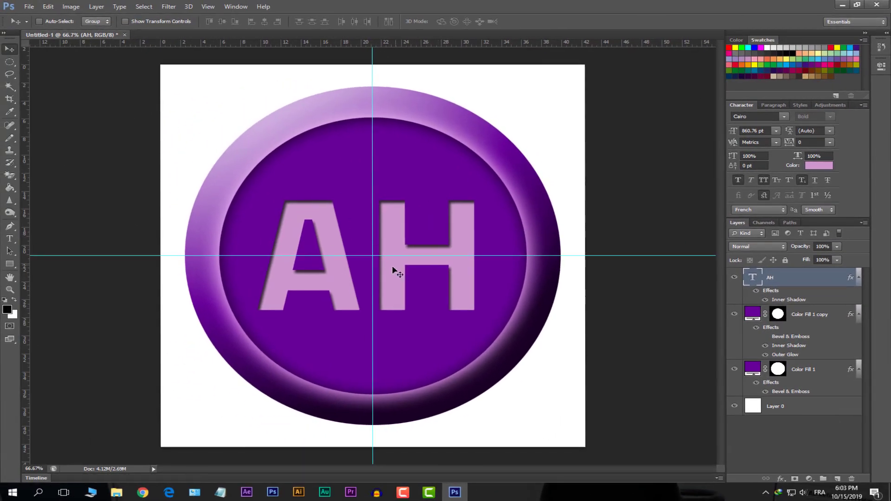
Add an Outer Glow to the AH text with a size of 10 px
double_click(804, 277)
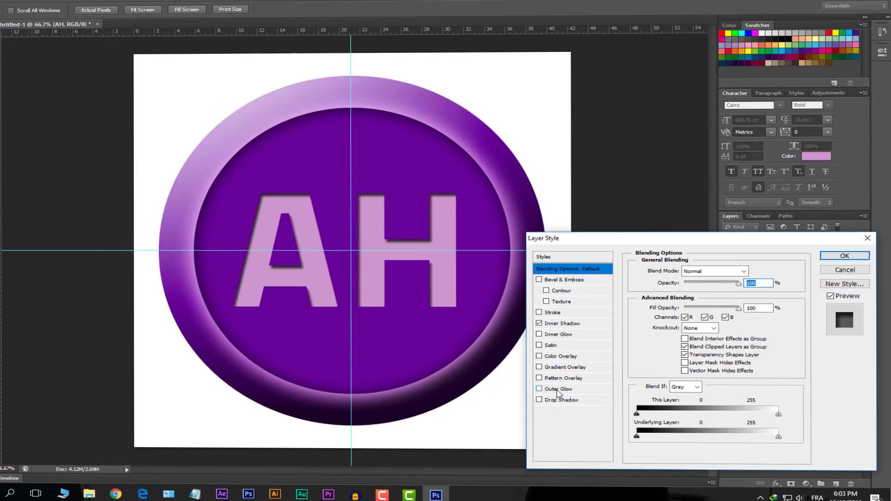
click(573, 390)
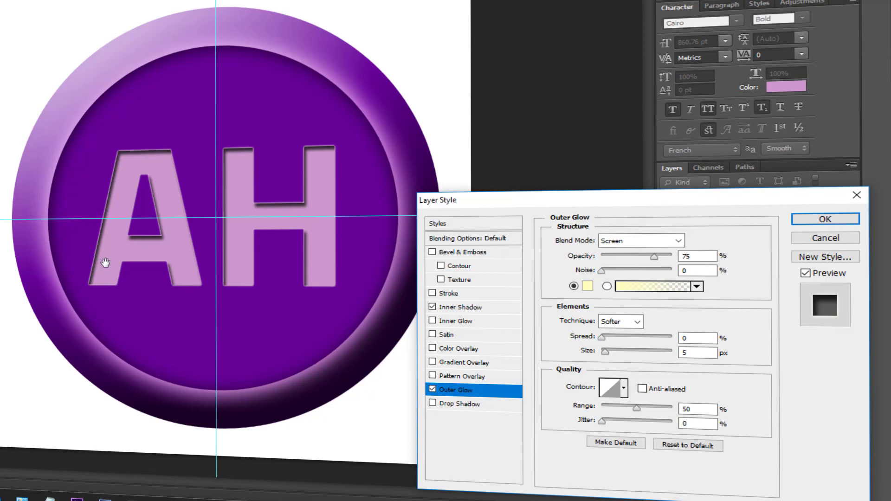
drag(605, 351, 613, 351)
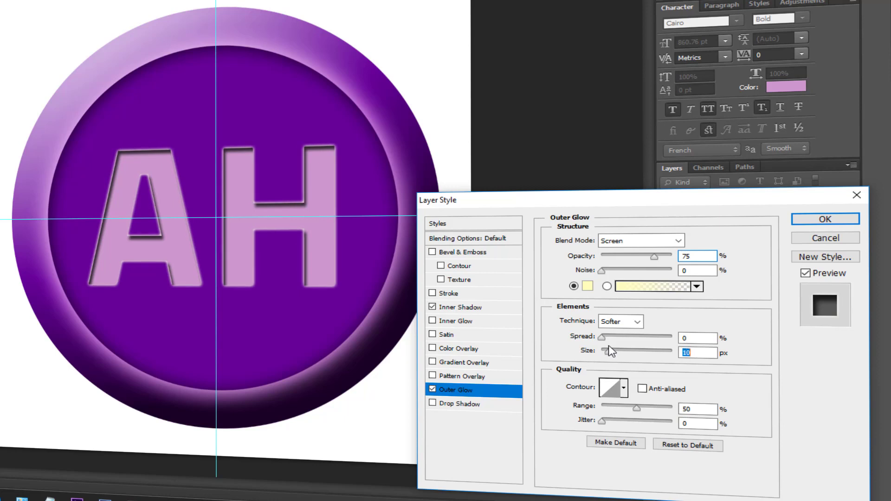
Try the vivid purple cc33ff as the AH text's outer glow colour
click(587, 287)
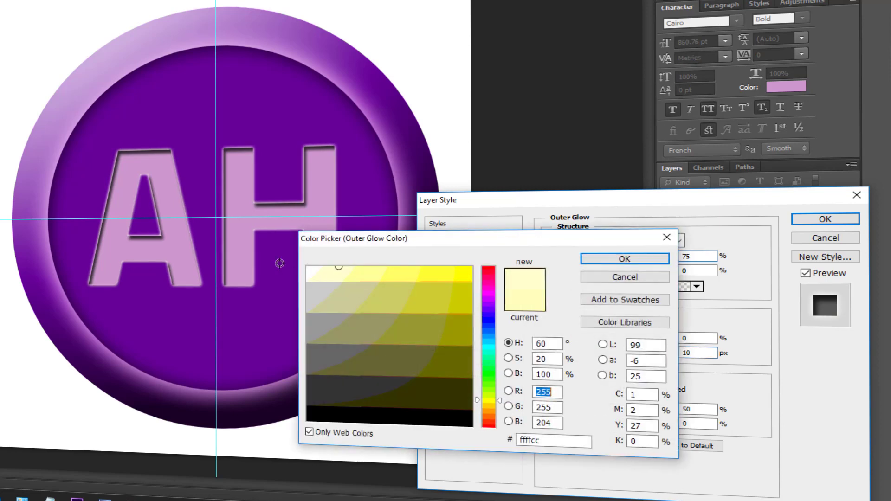
click(273, 139)
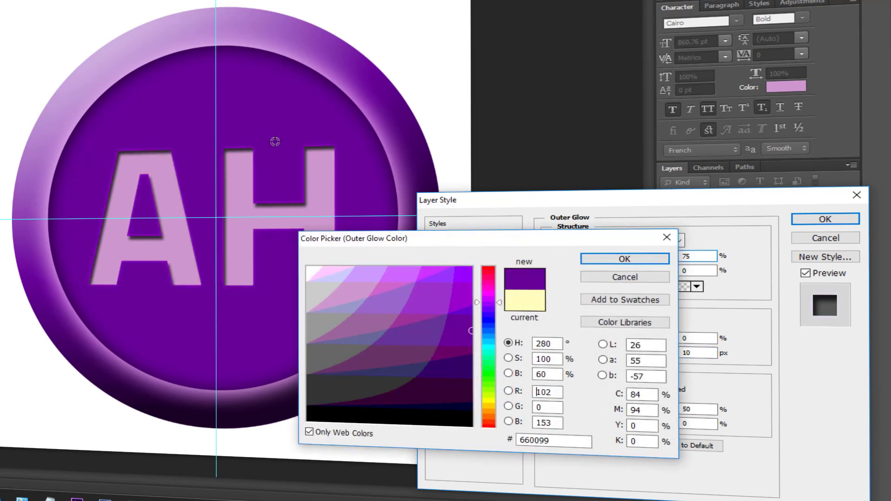
click(404, 278)
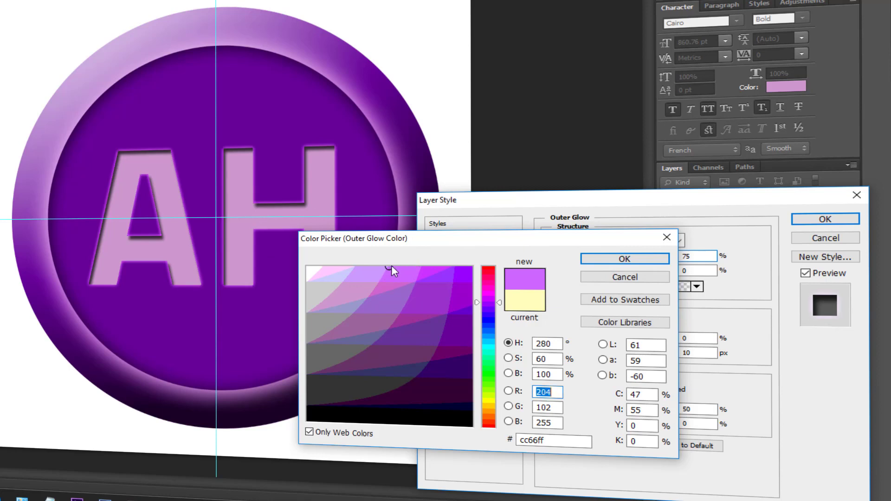
click(430, 268)
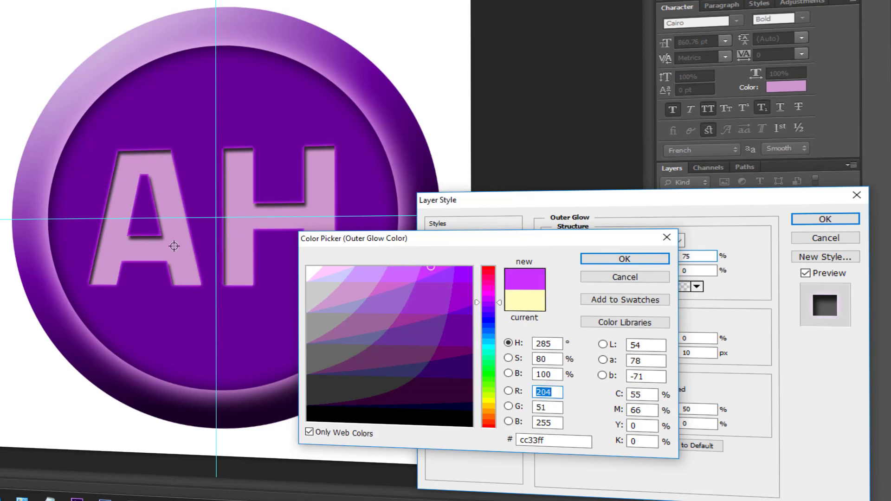
click(603, 259)
drag(613, 357, 612, 358)
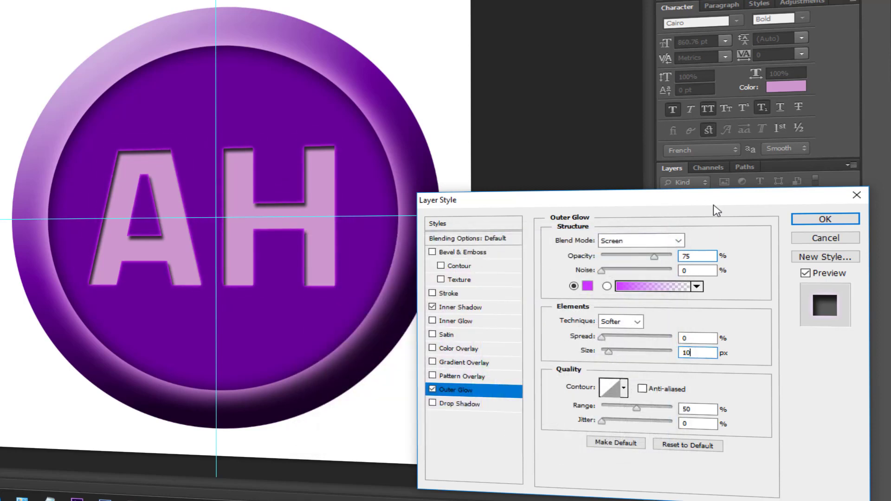
Set the AH text's outer glow colour to cc66cc and apply the layer style
click(587, 286)
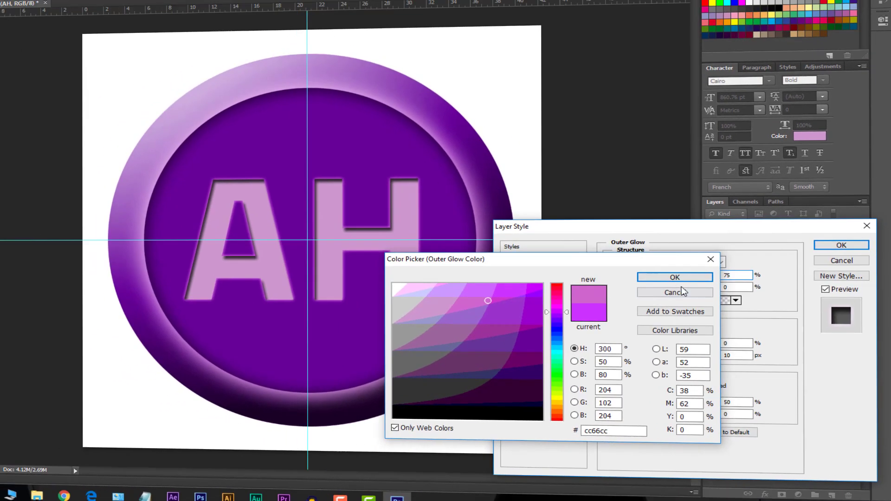
click(625, 258)
click(845, 261)
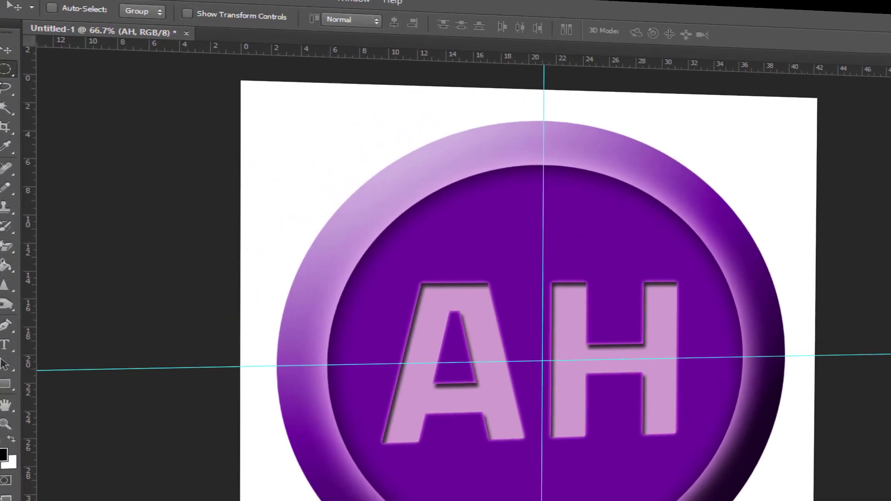
Select a tall narrow rectangle over the A and the vertical guide with the Rectangular Marquee and fill it with a white ffffff Solid Color layer
drag(11, 63, 74, 82)
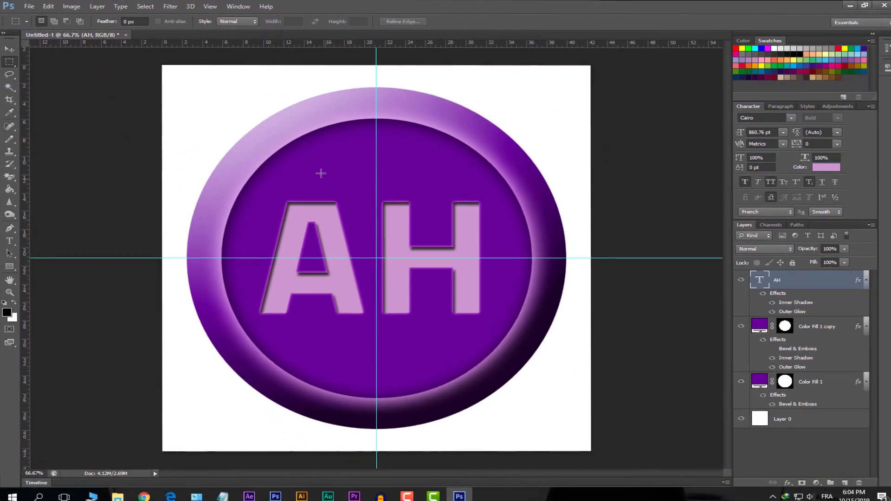
drag(310, 144, 390, 419)
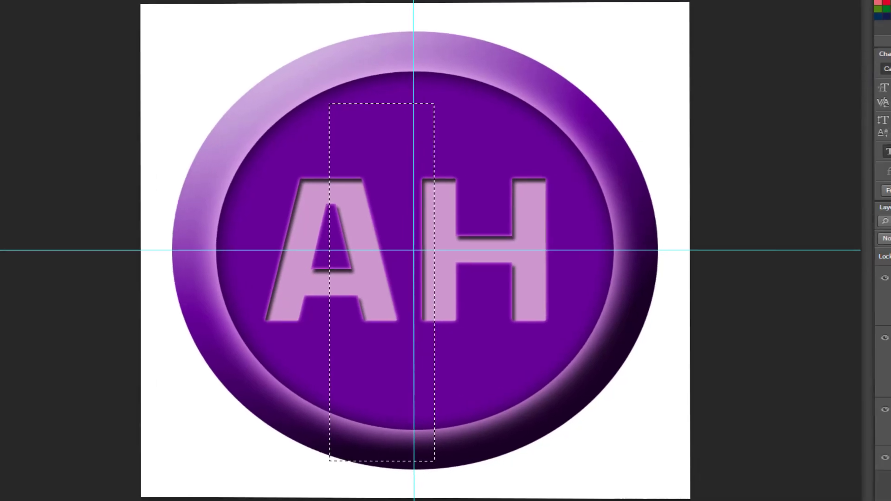
click(884, 496)
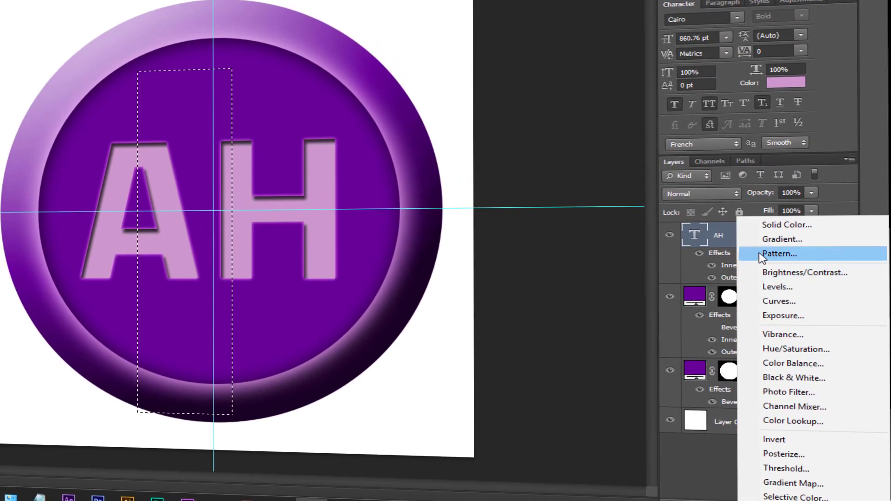
click(830, 236)
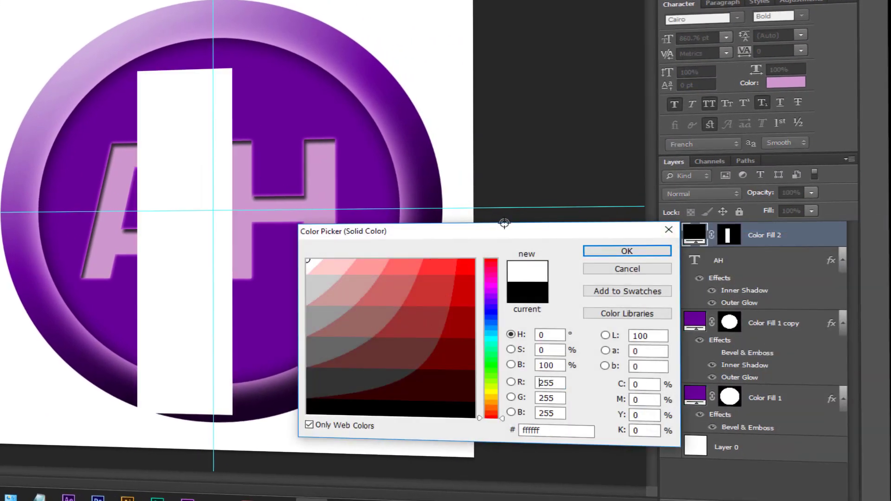
click(627, 250)
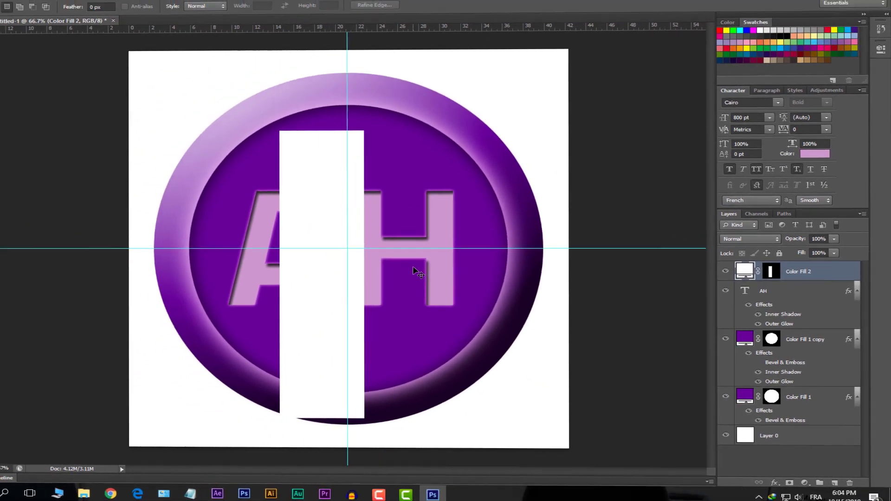
Rotate the white bar clockwise to a diagonal and enlarge it to about 11.6 by 43.8 cm with Free Transform
key(ctrl+t)
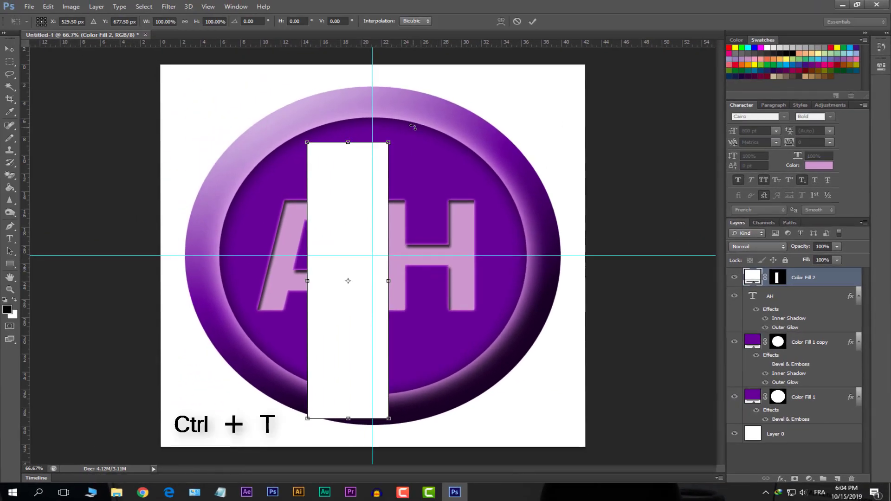
key(Return)
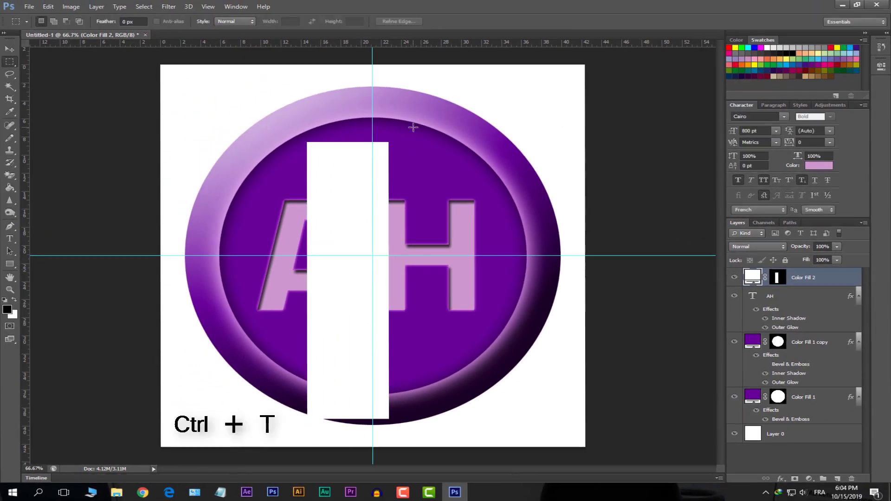
key(ctrl+t)
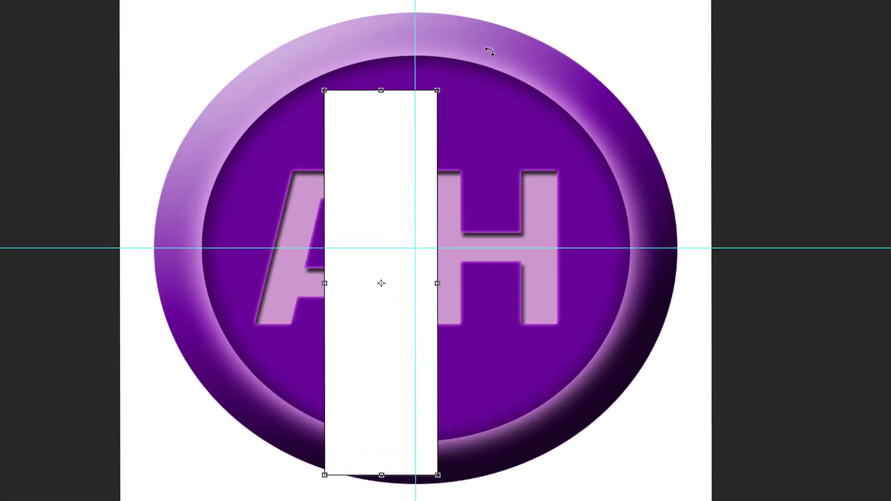
drag(464, 55, 600, 138)
drag(503, 163, 682, 79)
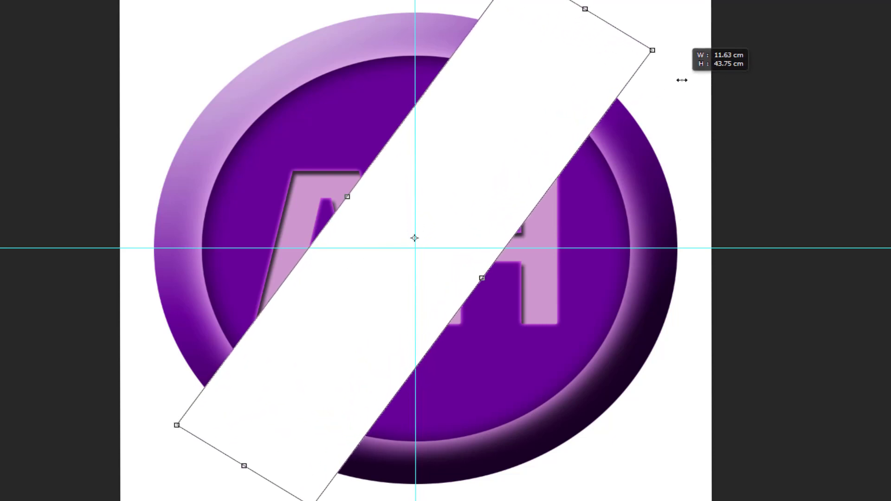
key(Return)
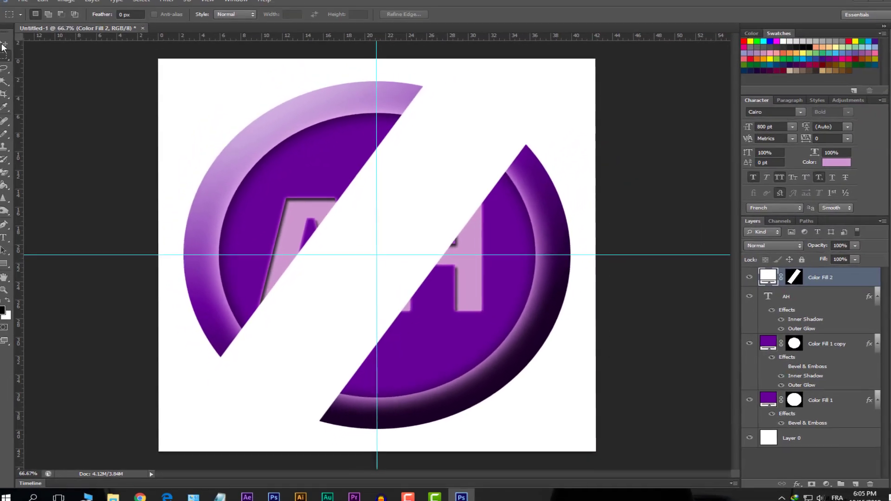
Scale the diagonal white bar down to about 75% with Free Transform so its ends lie within the outer ring
key(v)
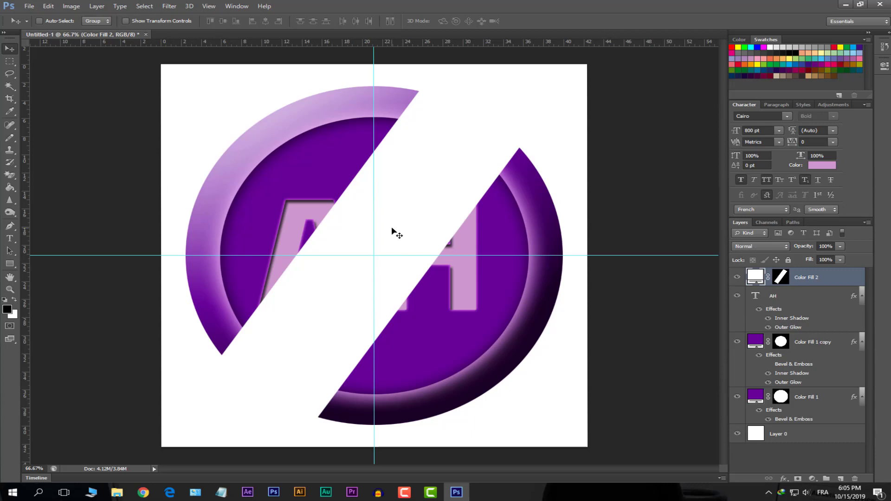
key(ctrl+t)
drag(546, 59, 501, 109)
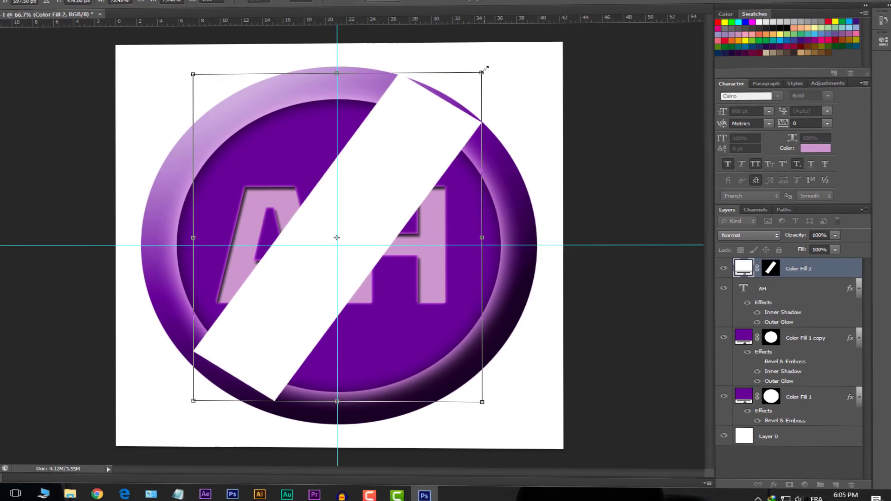
key(Return)
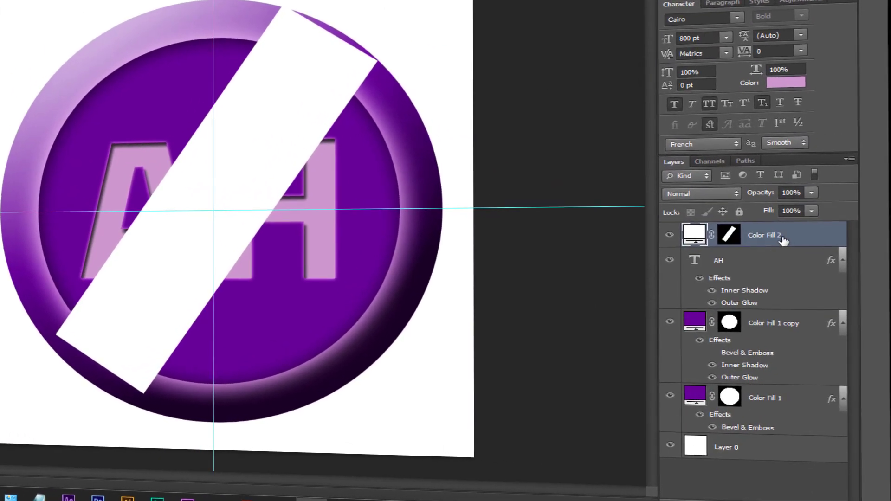
Move the Color Fill 2 layer below the AH text, directly above Color Fill 1 copy, and keep it selected
drag(786, 237, 769, 325)
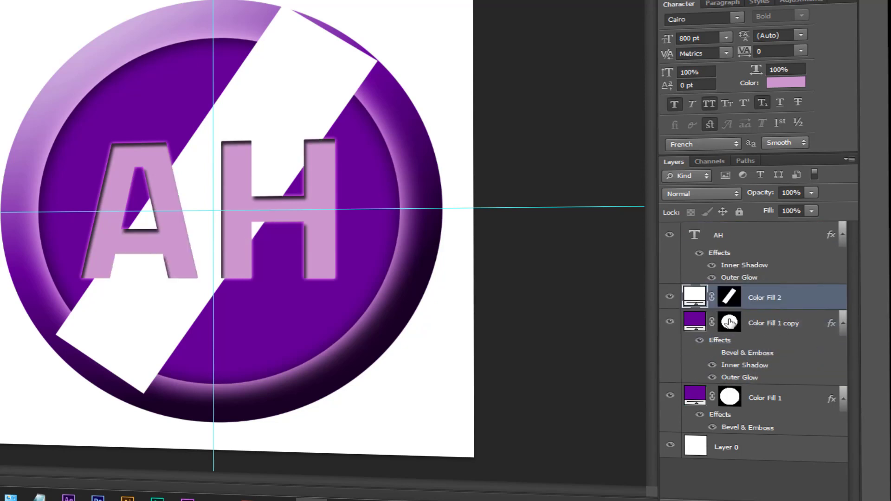
click(779, 326)
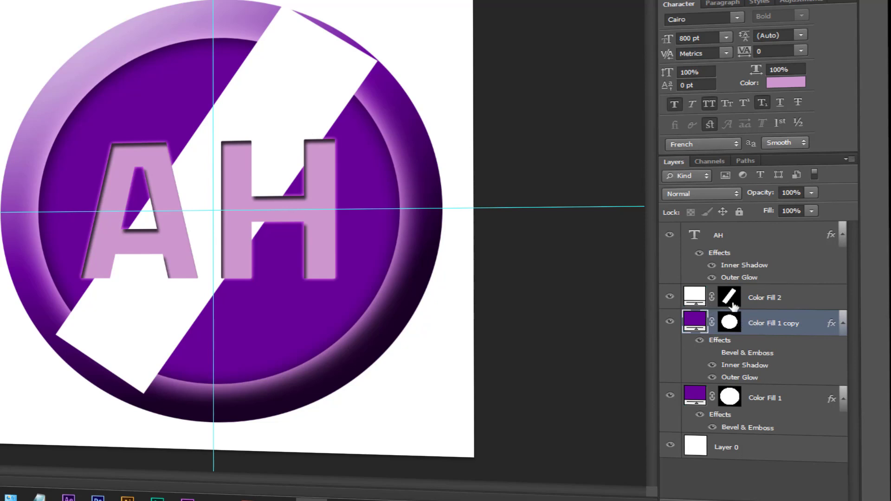
click(756, 304)
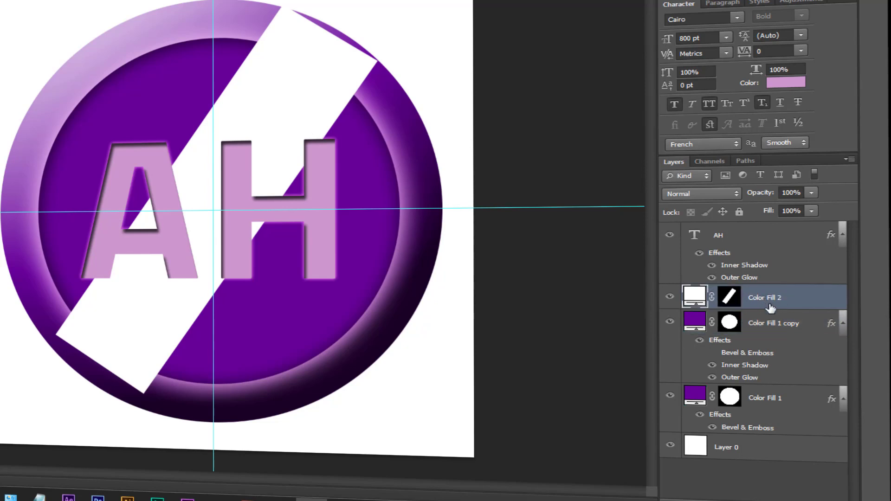
Clip the Color Fill 2 bar to the inner circle layer Color Fill 1 copy with a clipping mask
key(alt)
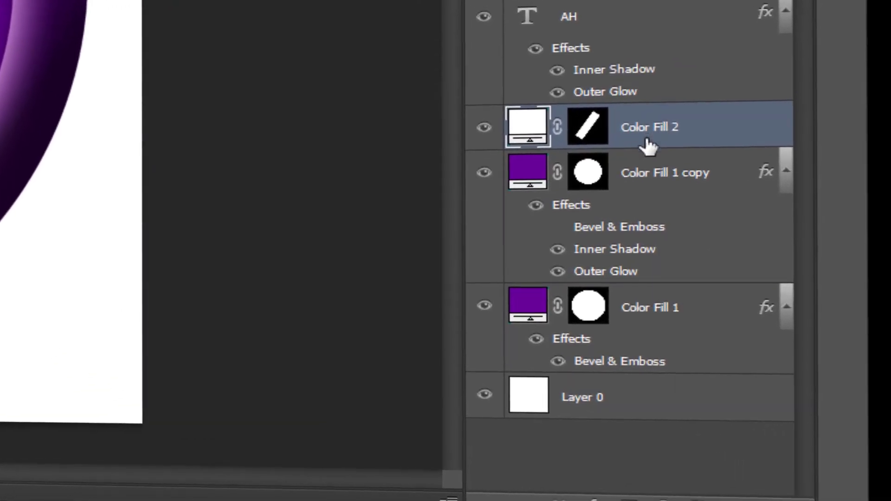
alt+click(766, 307)
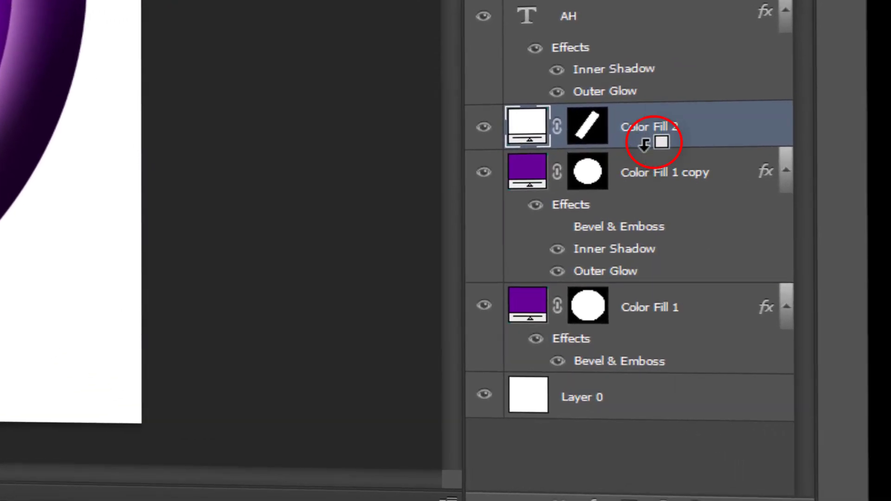
alt+click(644, 145)
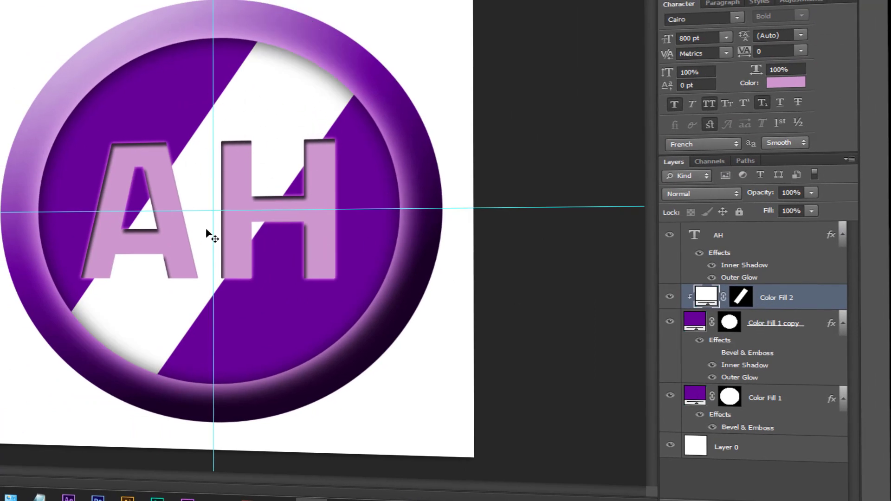
key(Return)
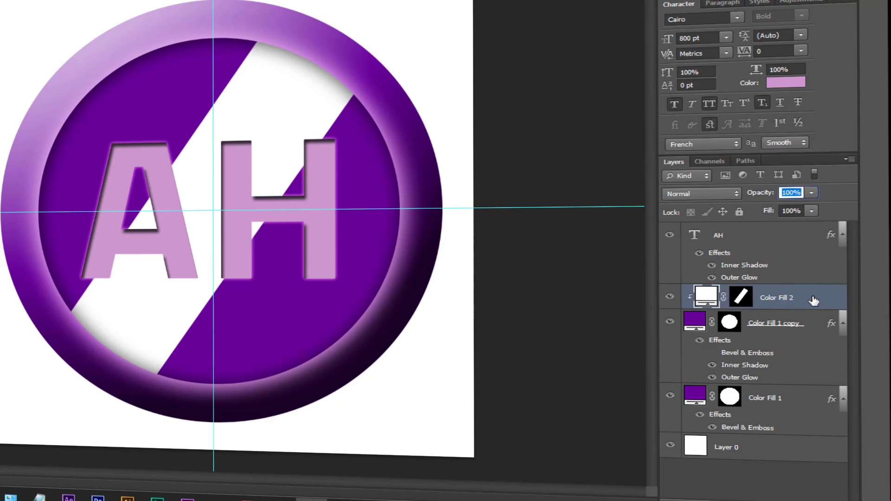
Set the Color Fill 2 diagonal bar's opacity to 50% and its fill to 68%
click(788, 193)
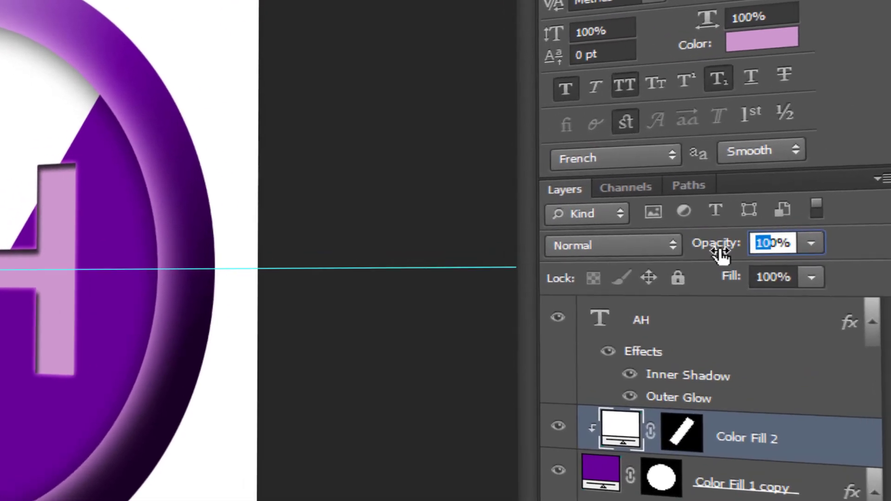
text(50)
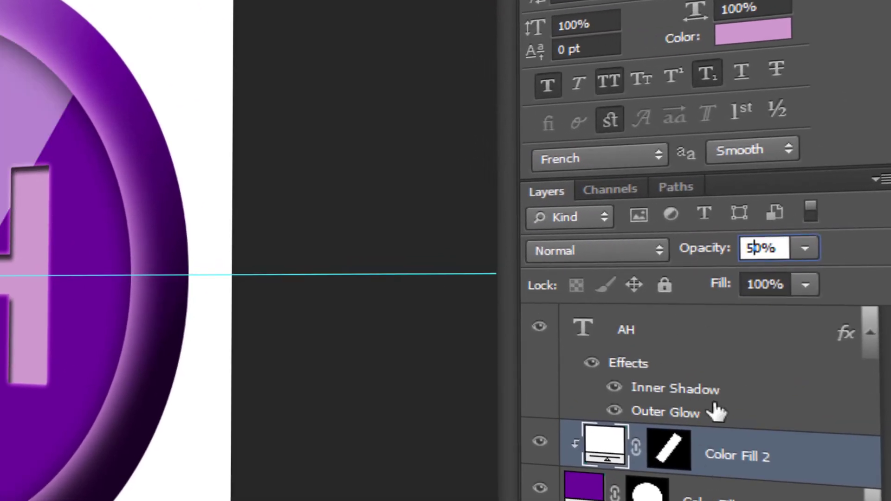
drag(766, 285, 680, 288)
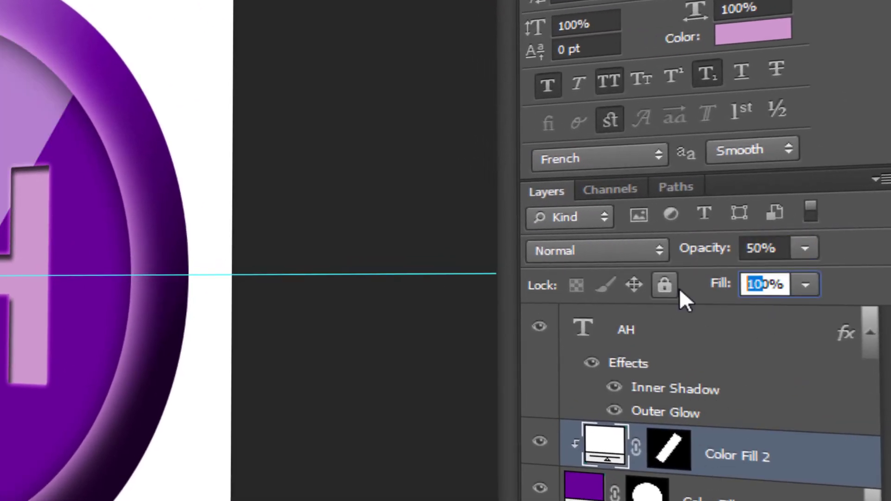
text(80)
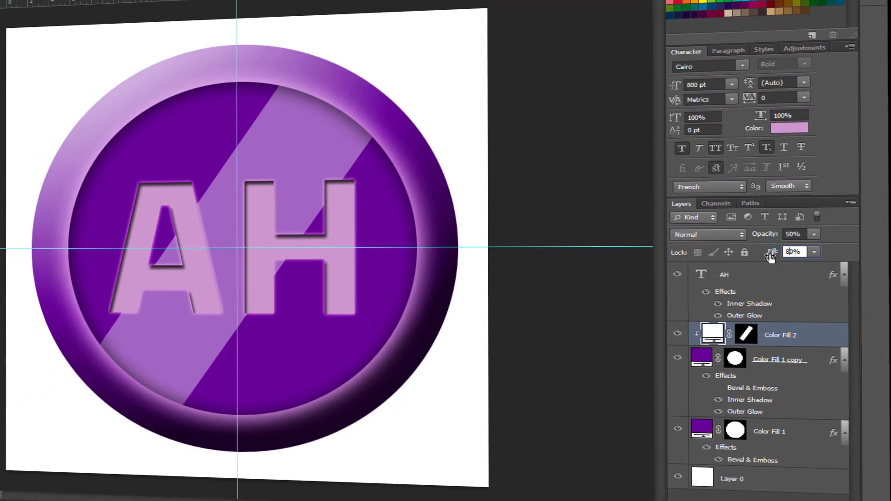
drag(747, 280, 768, 258)
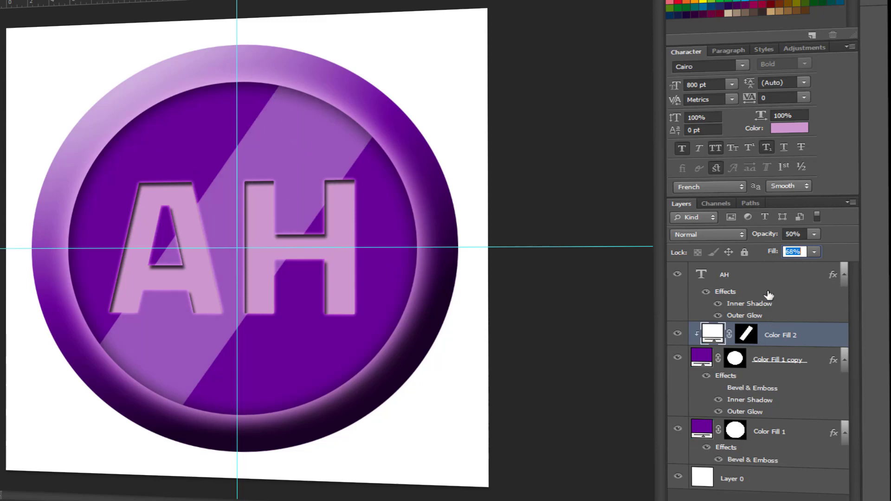
Move the AH text layer below Color Fill 2, directly above Color Fill 1 copy within the clipping group
click(764, 275)
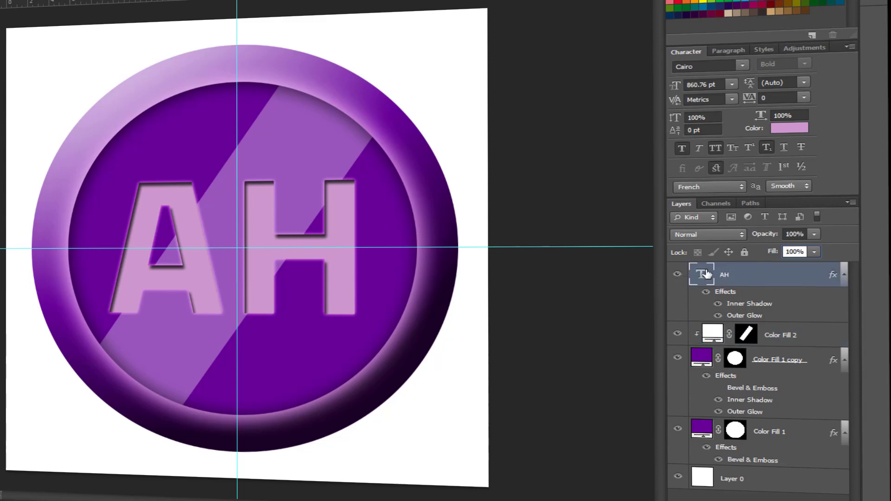
drag(705, 274, 687, 365)
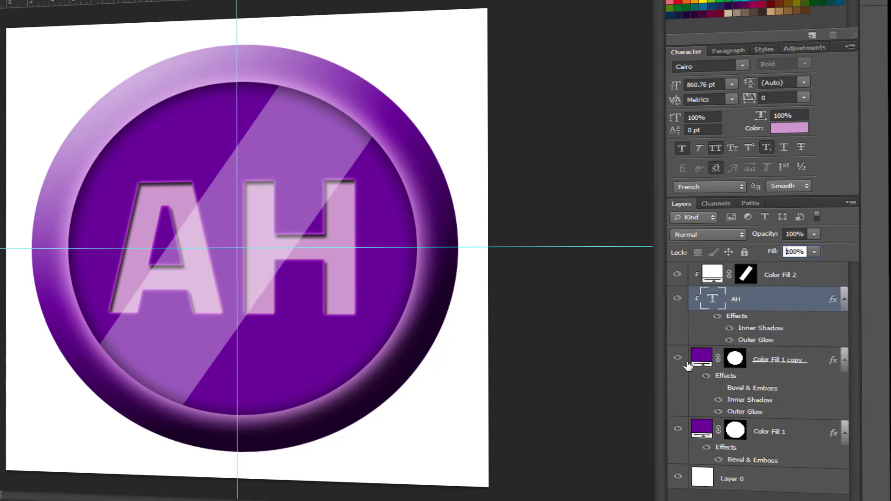
Shift the Color Fill 2 bar about 4.2 cm left and 1.9 cm up, and set its fill to 55%
drag(297, 149, 252, 138)
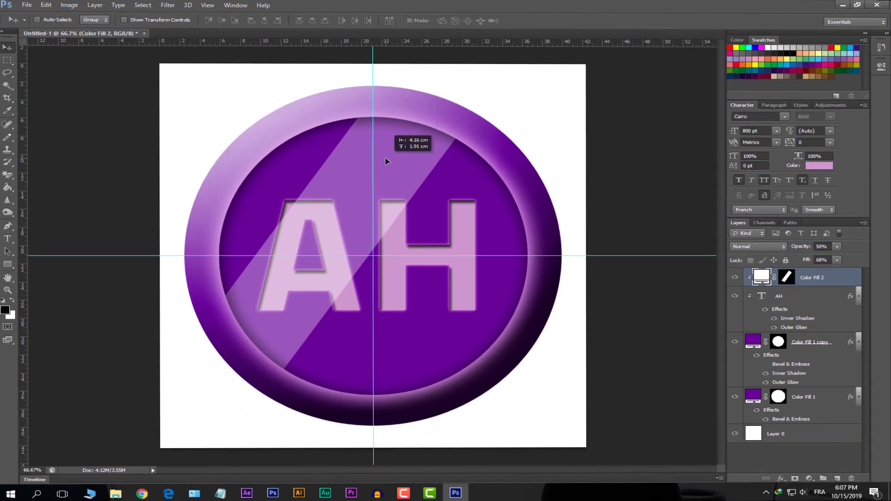
drag(385, 161, 385, 161)
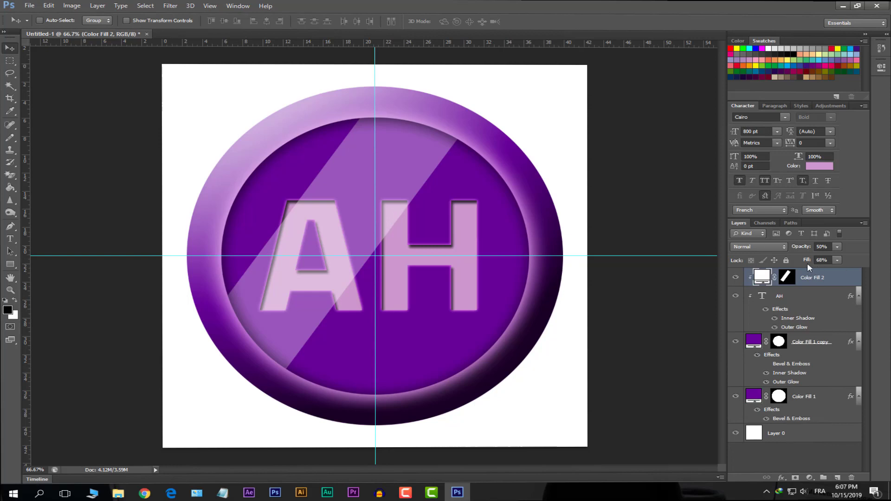
drag(807, 266, 798, 263)
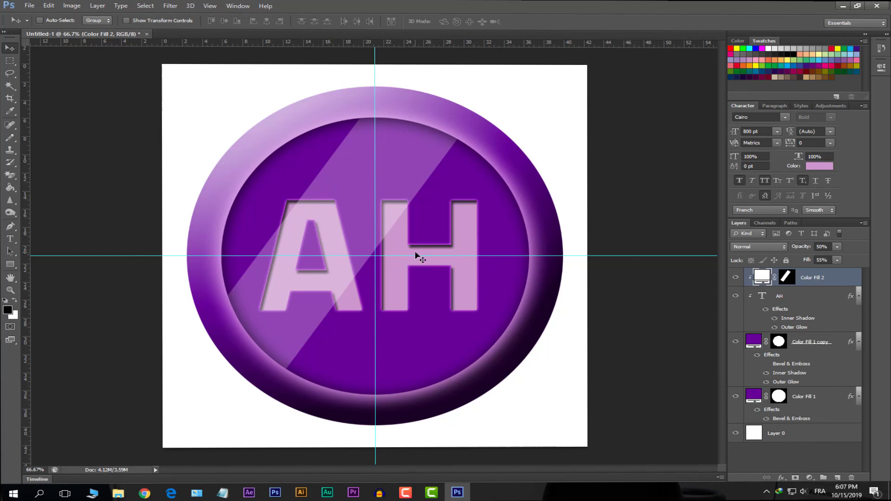
Save the document to the Desktop in Photoshop PSD format as LOGO LAFRIKH, keeping Maximize Compatibility on
key(ctrl+s)
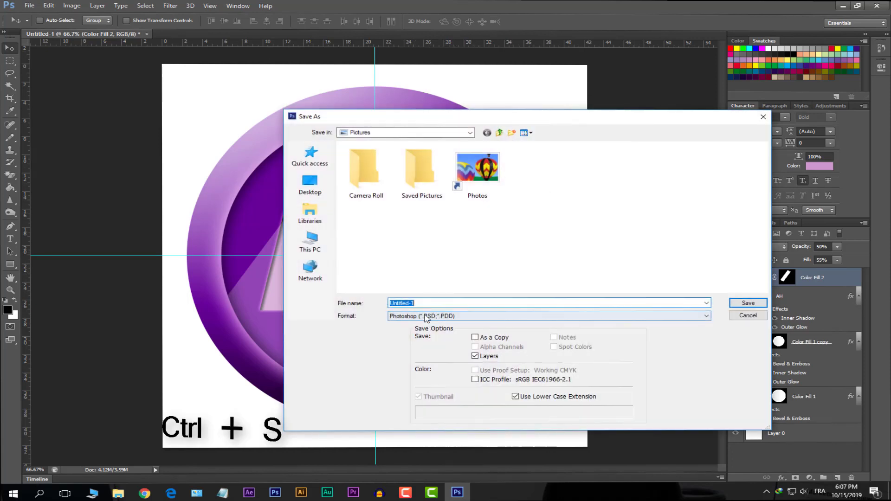
click(426, 318)
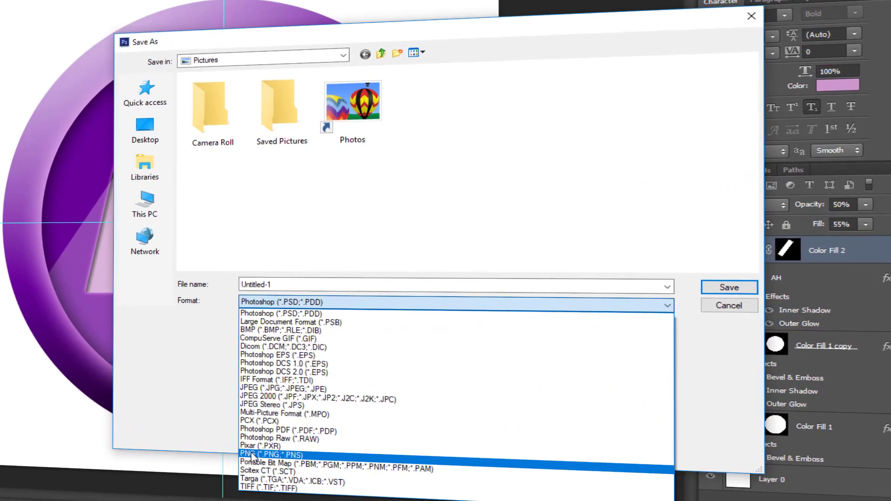
click(263, 317)
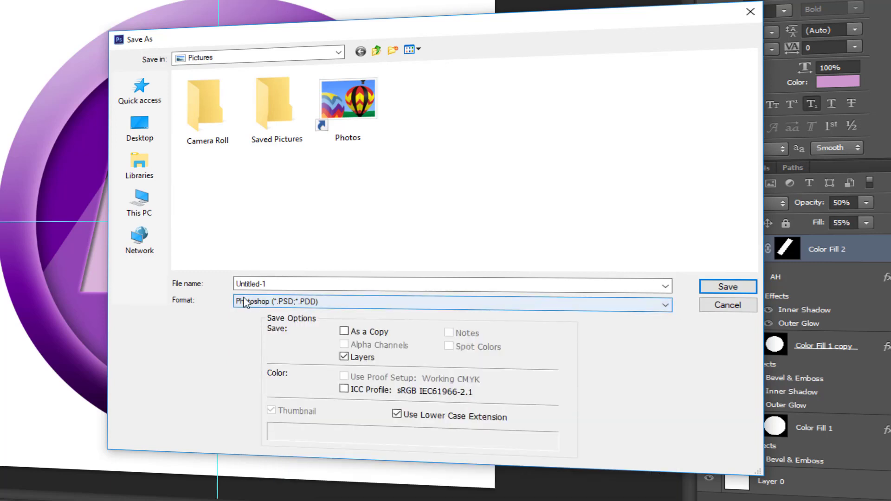
click(139, 126)
click(315, 283)
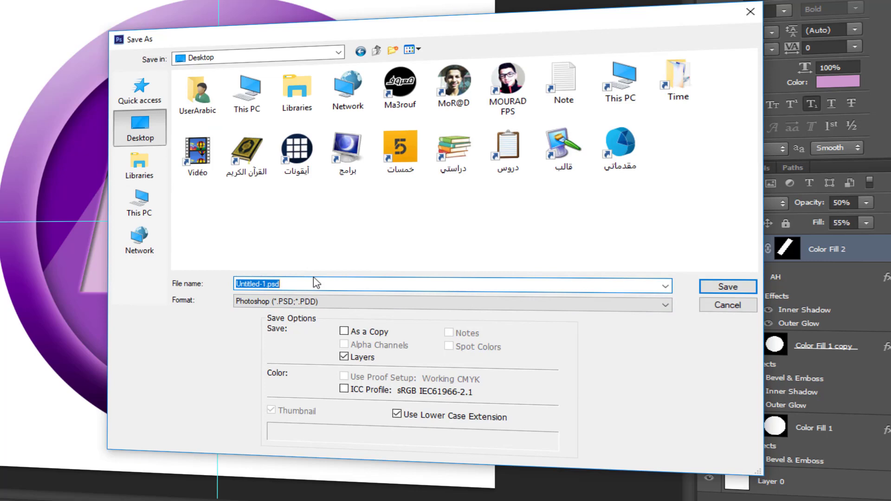
text(LOGO LAFRIKH)
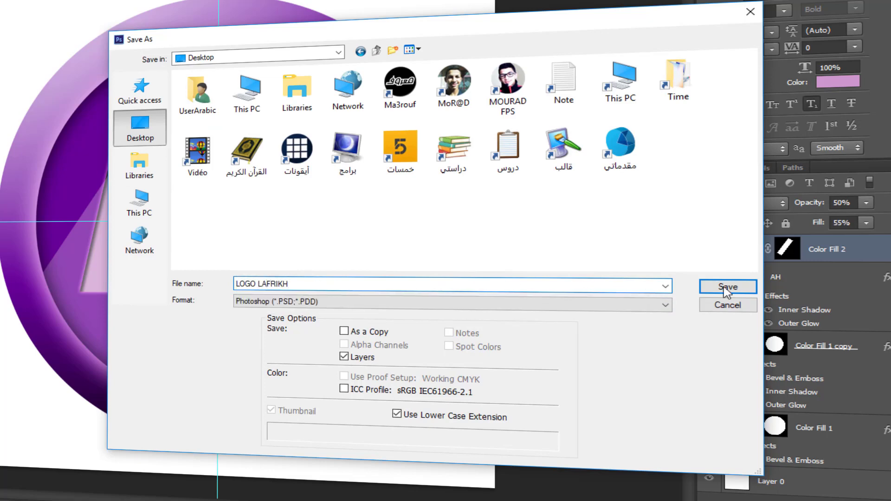
click(727, 287)
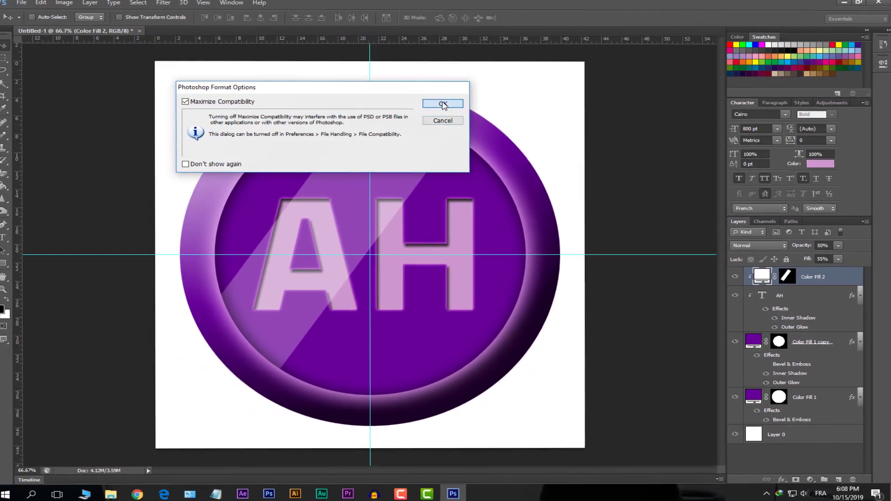
key(Return)
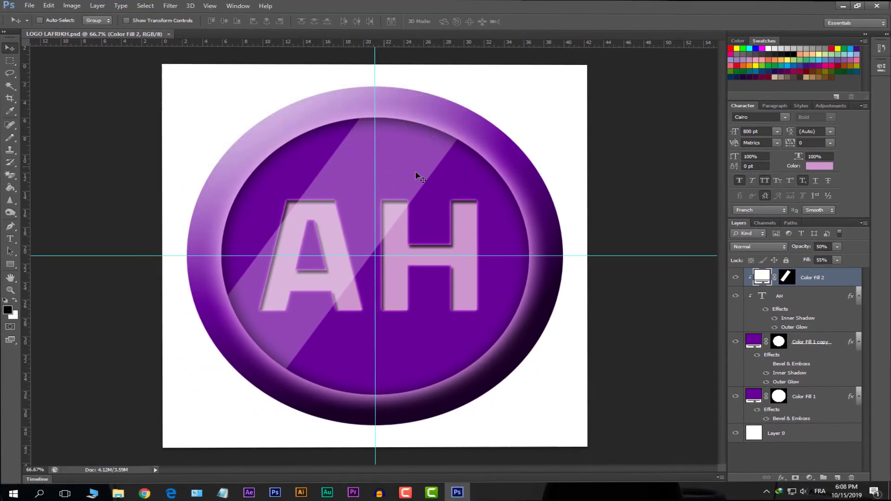
Save a PNG copy of the logo to the Desktop as LOGO LAFRIKH.png with Smallest / Slow compression and no interlacing
key(ctrl+shift+s)
click(417, 304)
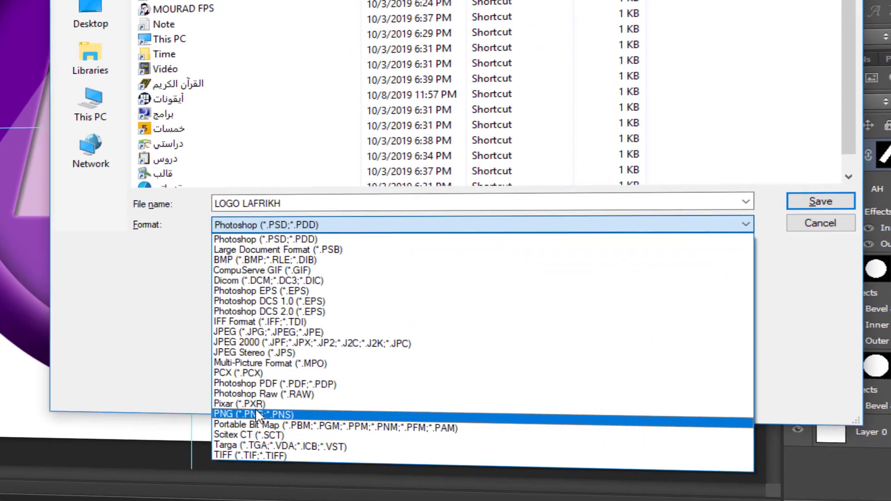
click(257, 414)
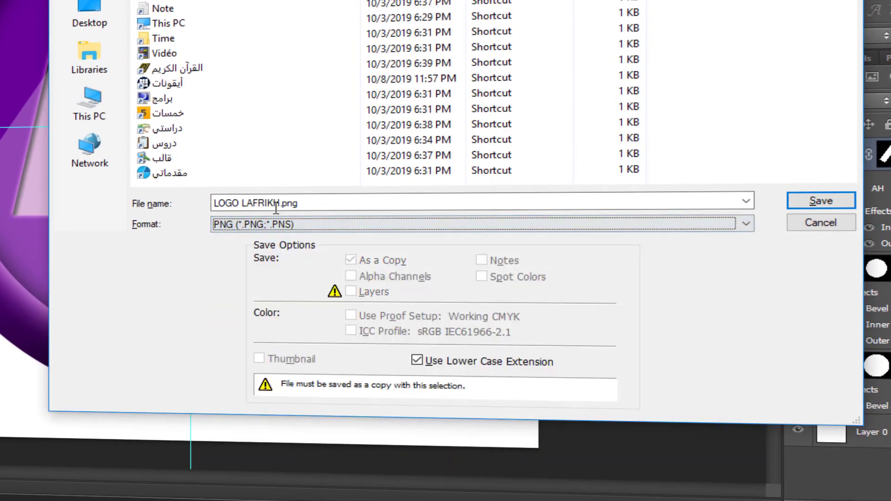
click(248, 225)
click(260, 415)
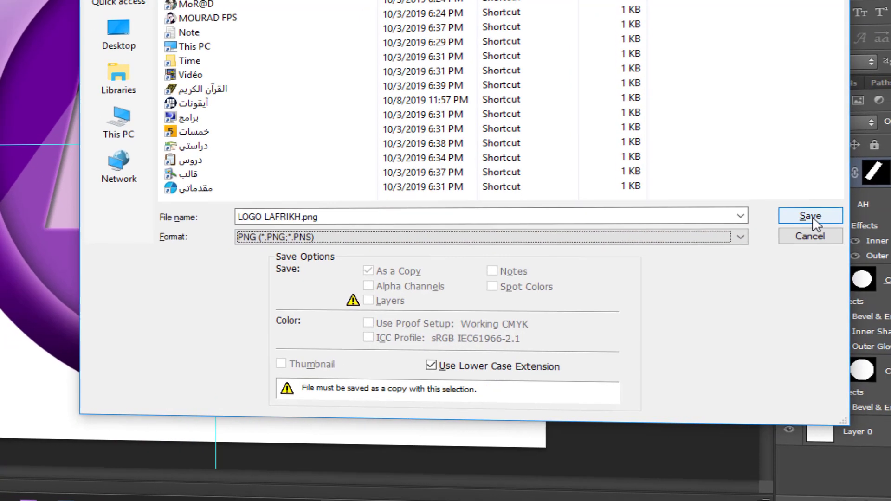
click(810, 216)
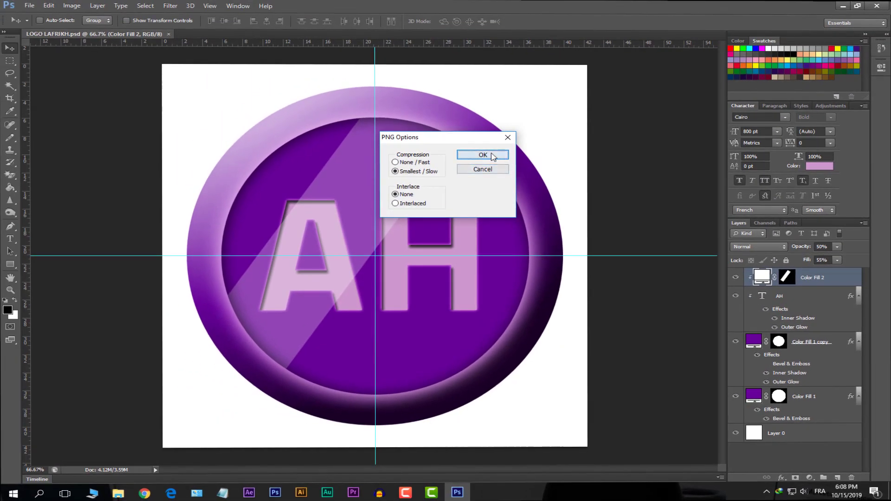
click(481, 155)
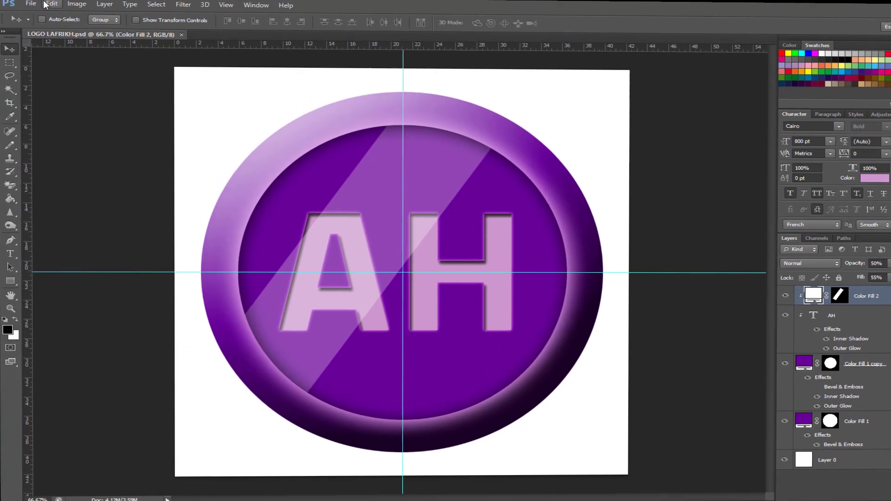
click(29, 5)
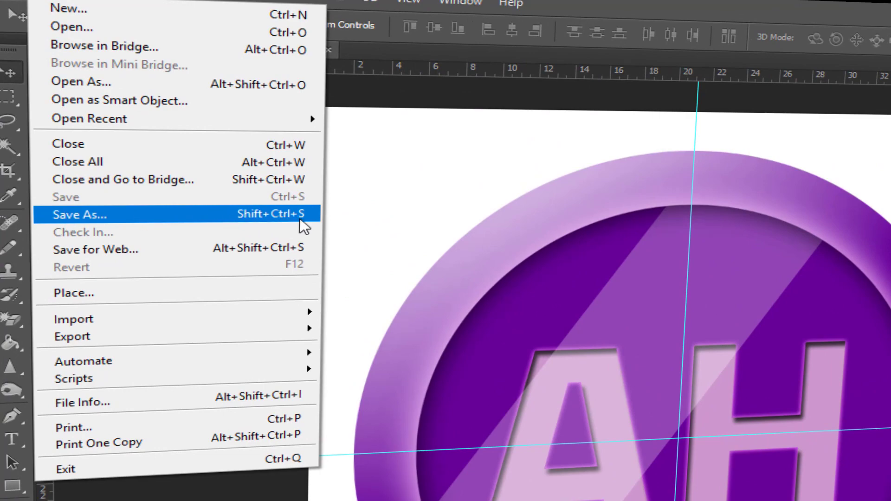
click(282, 215)
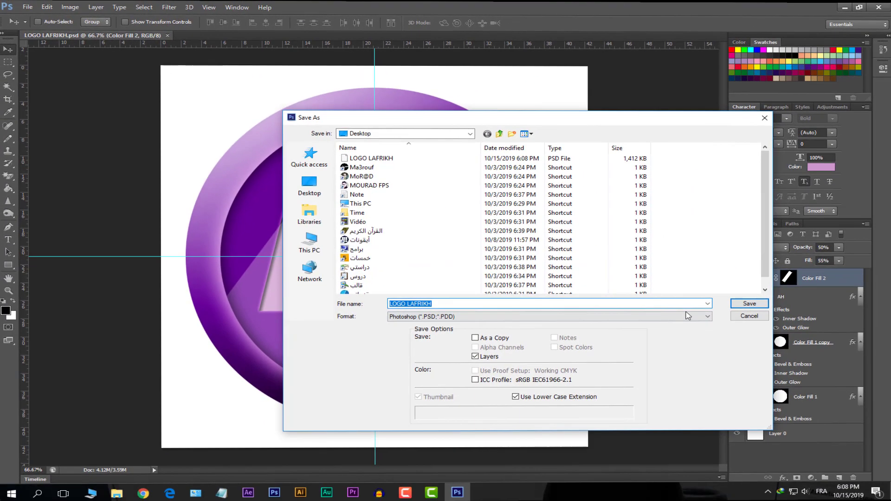
click(875, 367)
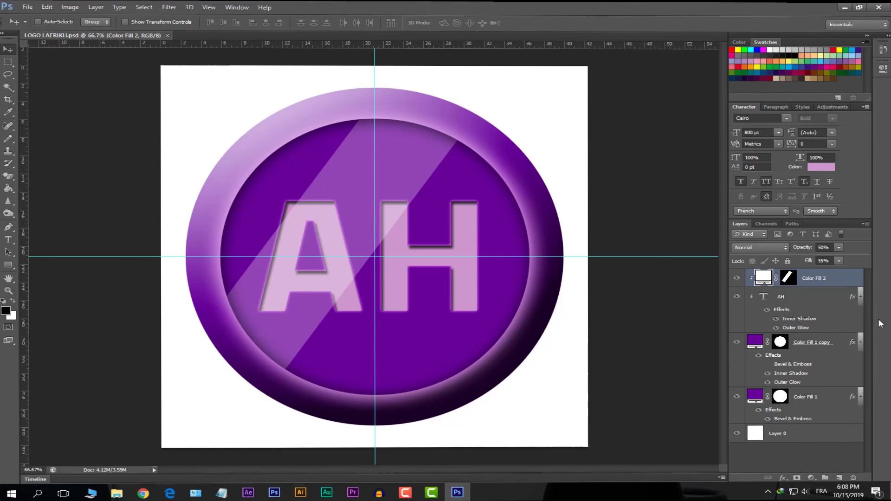
Hide the Color Fill 2 diagonal shine layer
click(736, 278)
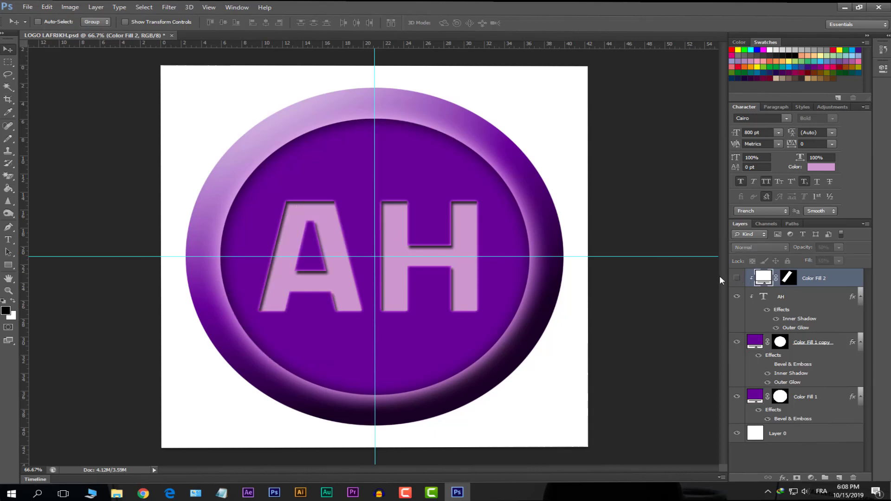
click(813, 293)
click(743, 284)
click(736, 280)
click(737, 280)
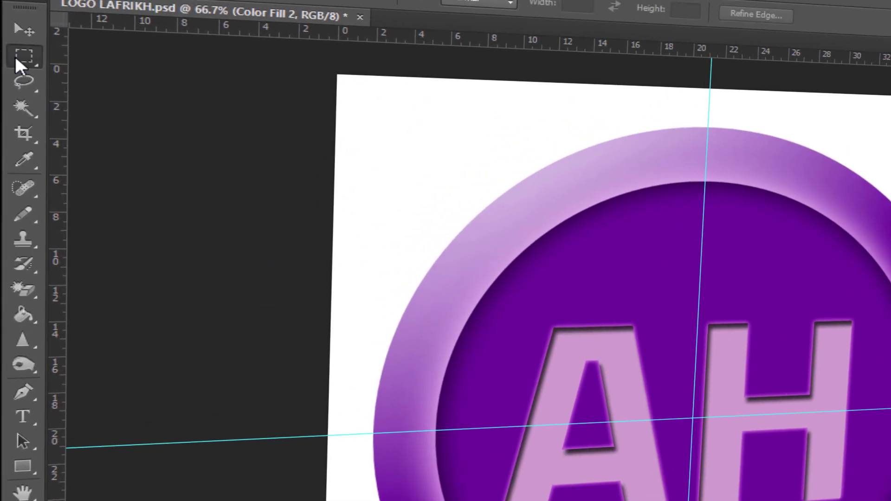
Draw a circular selection centred on the guide intersection, slightly larger than the logo's outer ring
right_click(15, 56)
click(81, 71)
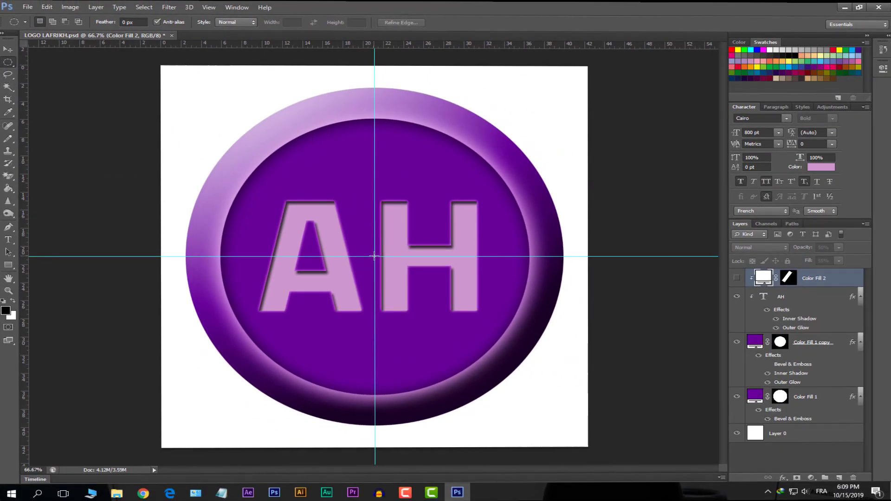
drag(375, 256, 576, 483)
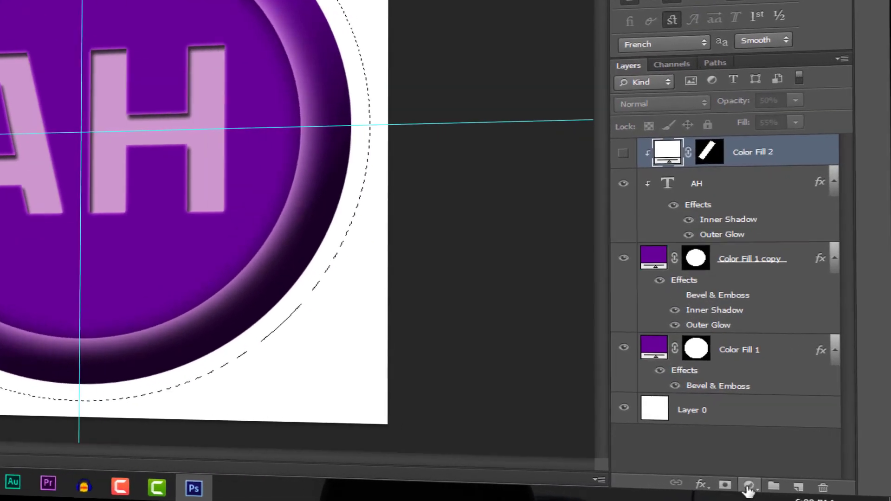
Fill the circular selection with a linear gradient fill layer using the Black, White preset, reversed, at 90° and 100% scale
click(811, 477)
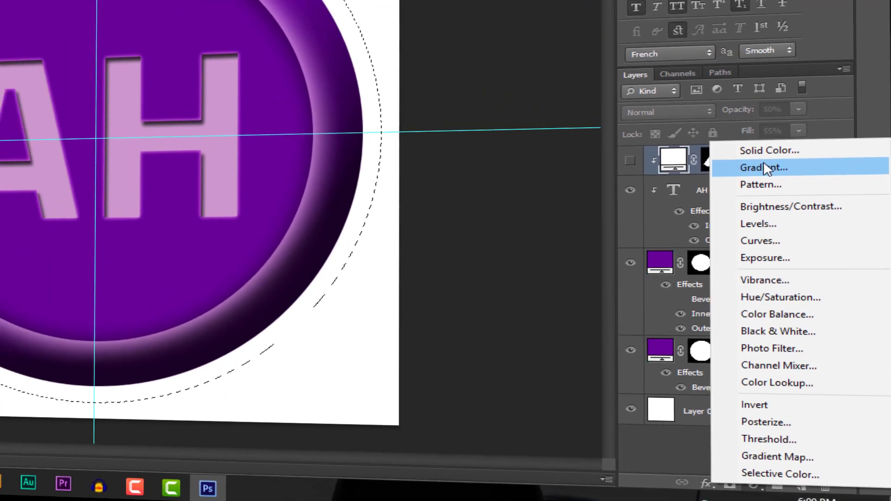
click(744, 129)
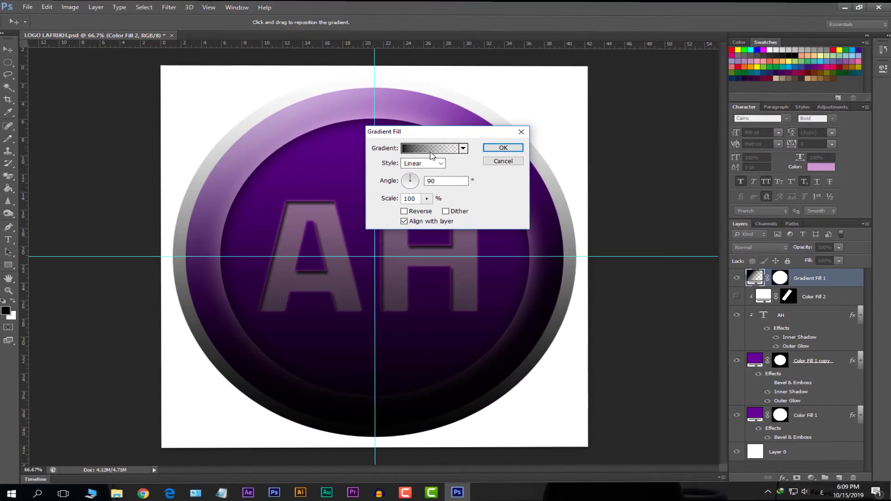
click(431, 155)
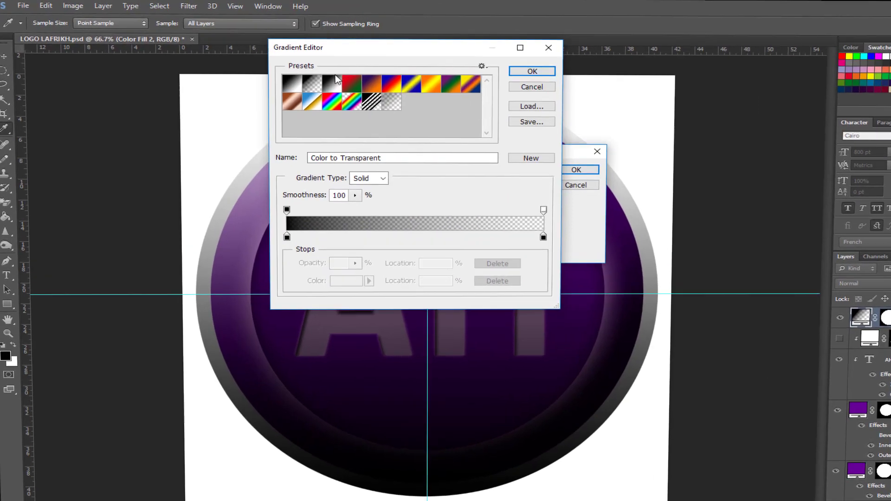
click(336, 79)
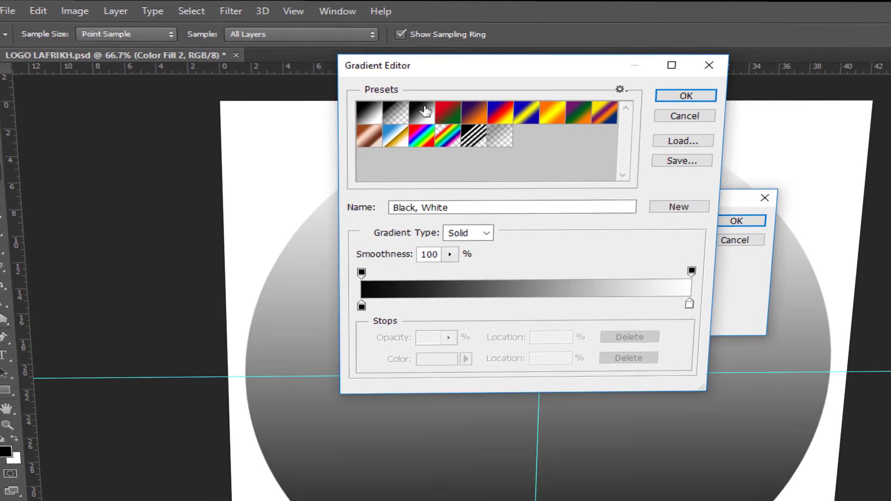
click(685, 96)
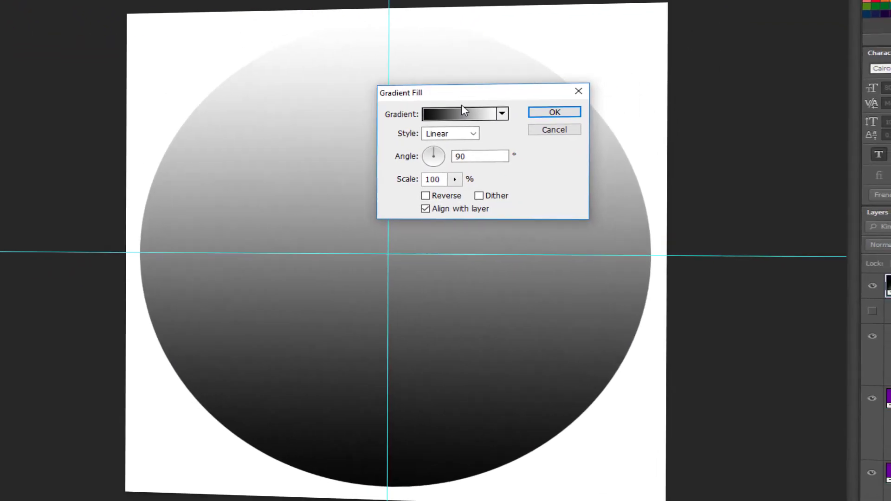
click(423, 194)
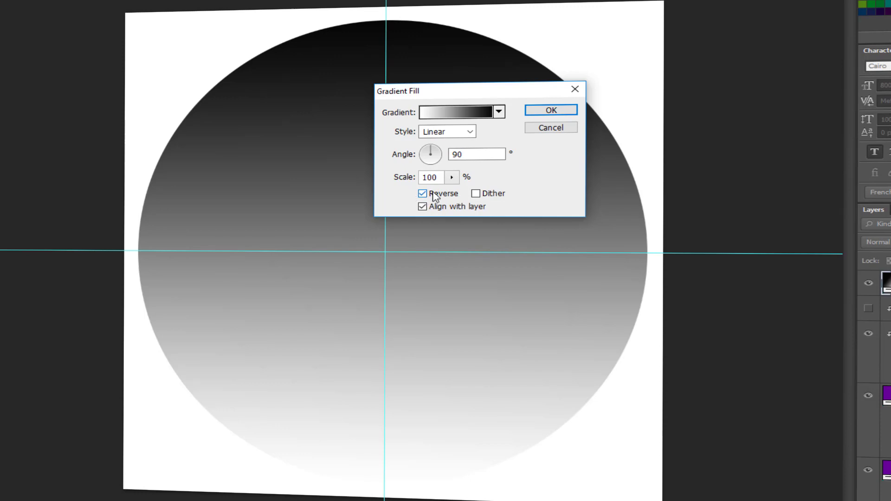
click(549, 111)
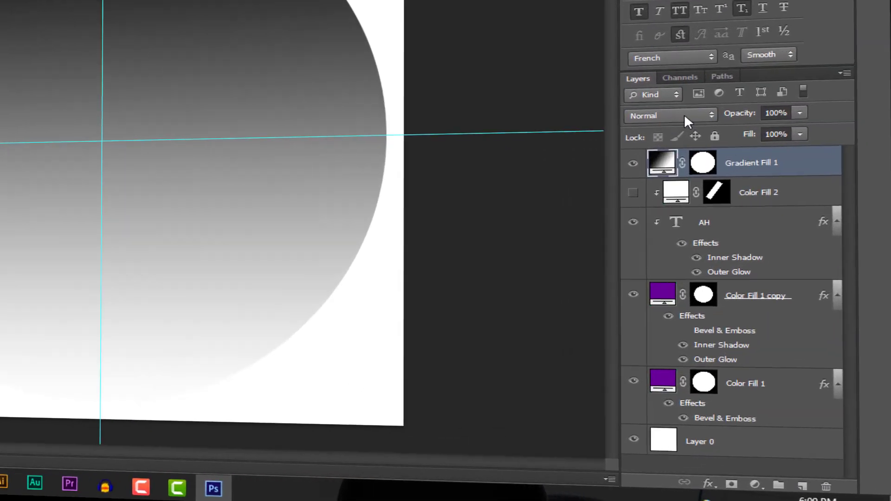
Set the Gradient Fill 1 layer's blend mode to Screen and move its circle up over the upper part of the logo
click(767, 247)
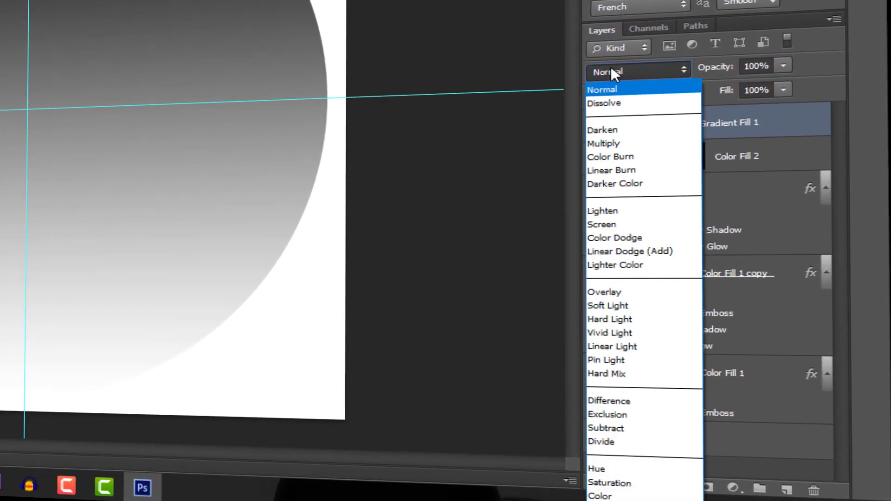
click(615, 224)
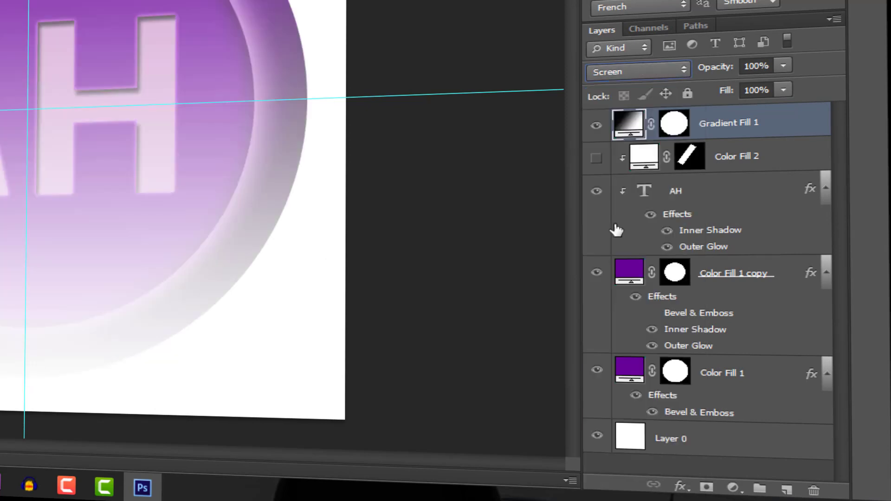
click(641, 69)
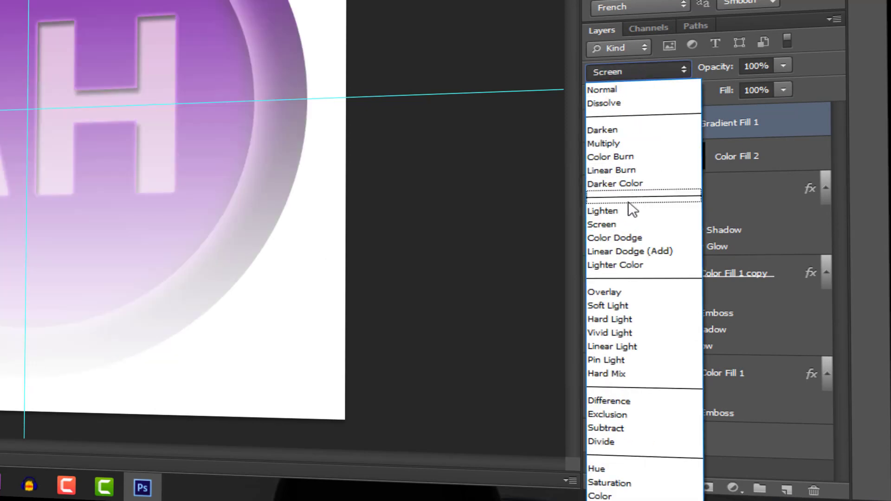
click(609, 224)
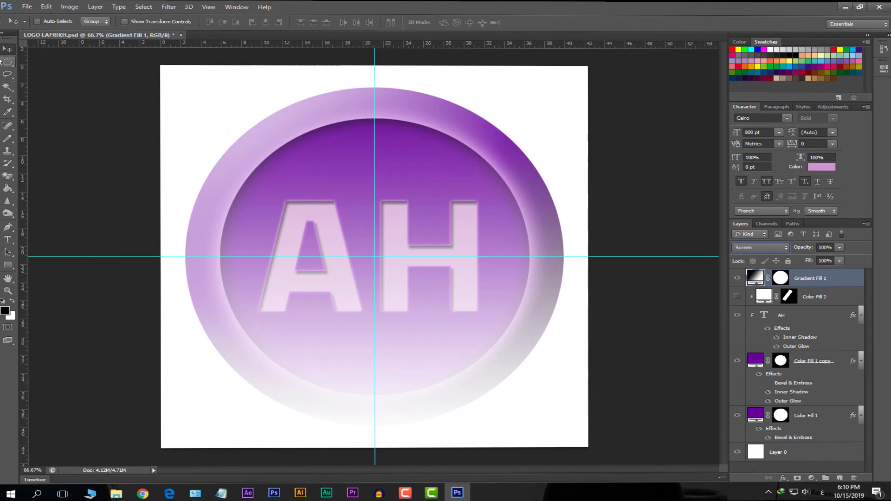
drag(358, 340, 398, 210)
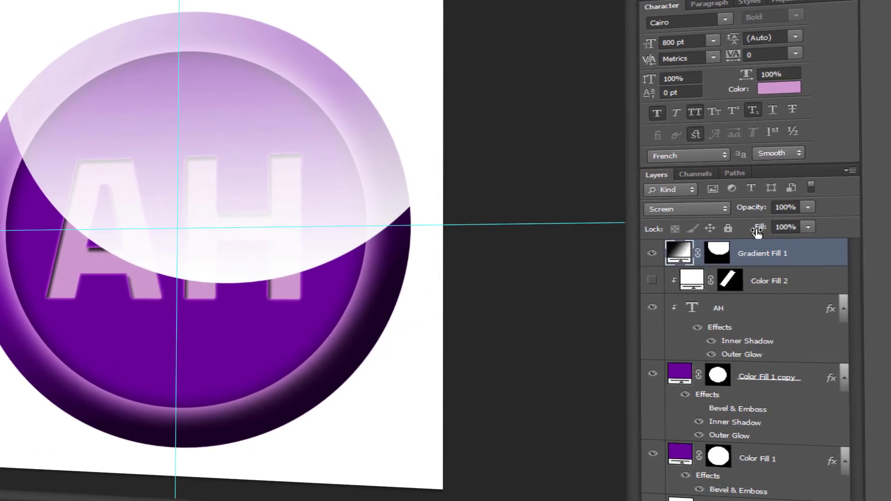
Set the Gradient Fill 1 layer's Fill to 51% and its Opacity to 76%
drag(808, 261, 762, 258)
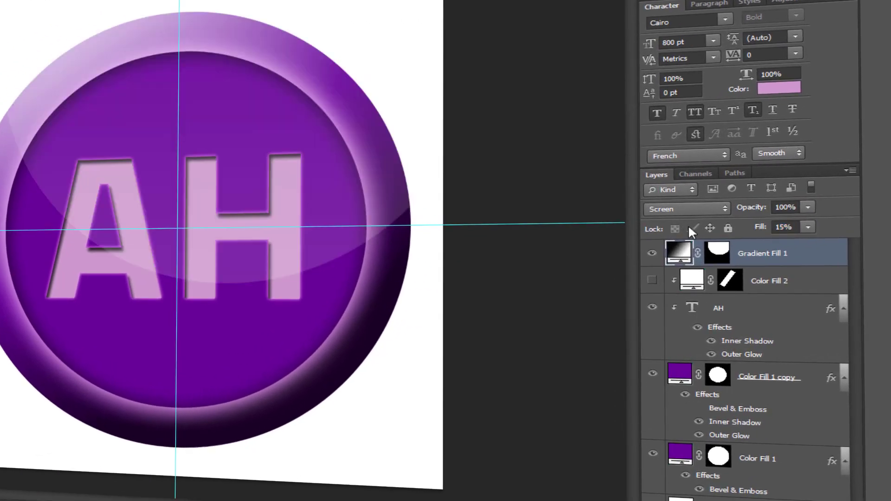
double_click(775, 226)
text(51)
key(Return)
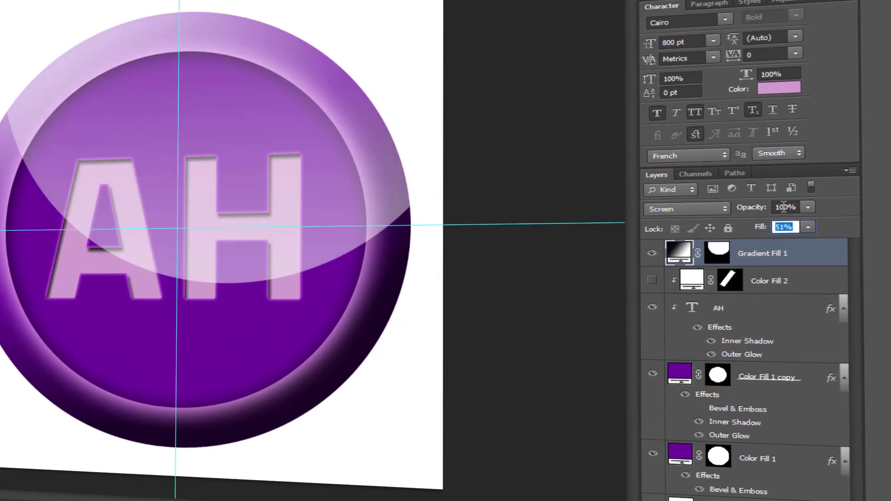
click(782, 206)
text(8)
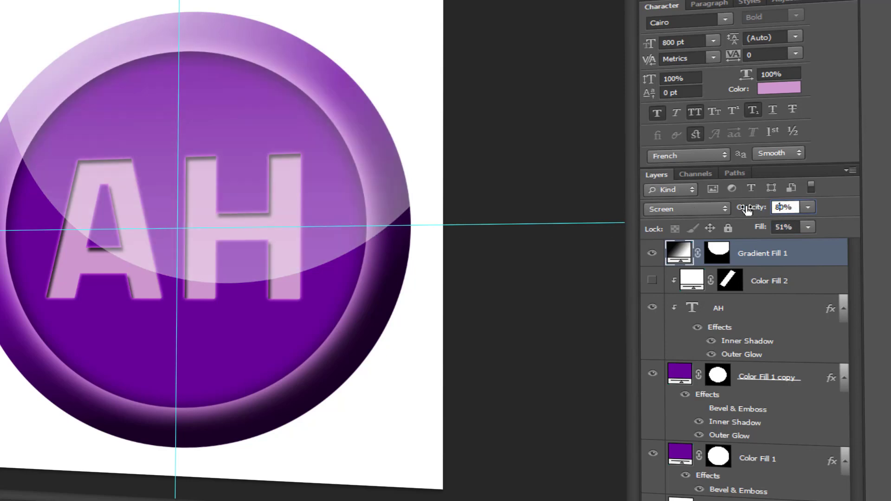
mouse_move(745, 209)
mouse_down()
mouse_move(723, 209)
mouse_move(739, 209)
mouse_up()
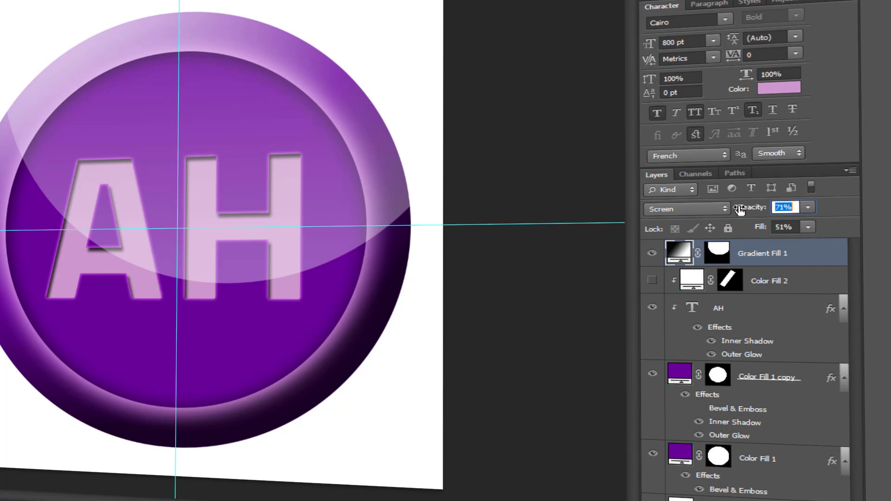
Reposition the gradient shine toward the logo's upper left so its curved lower edge crosses the AH letters
mouse_move(244, 194)
mouse_down()
mouse_move(247, 185)
mouse_move(254, 200)
mouse_move(245, 206)
mouse_up()
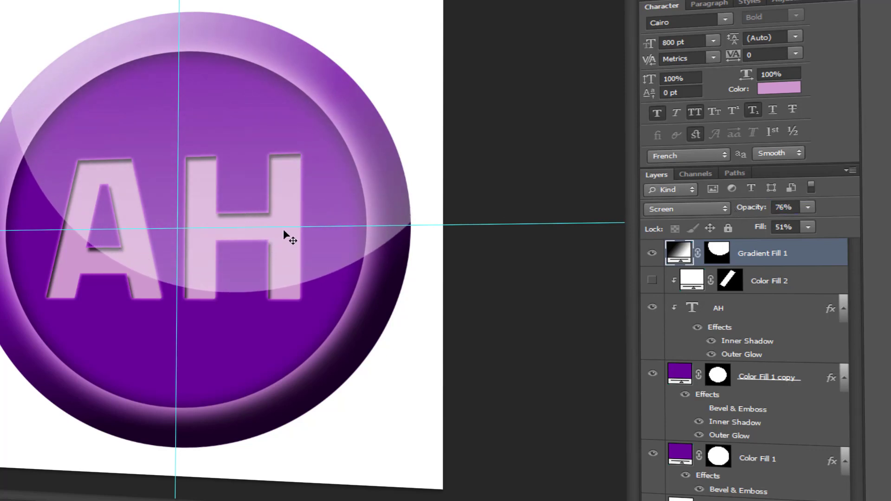
drag(284, 230, 275, 235)
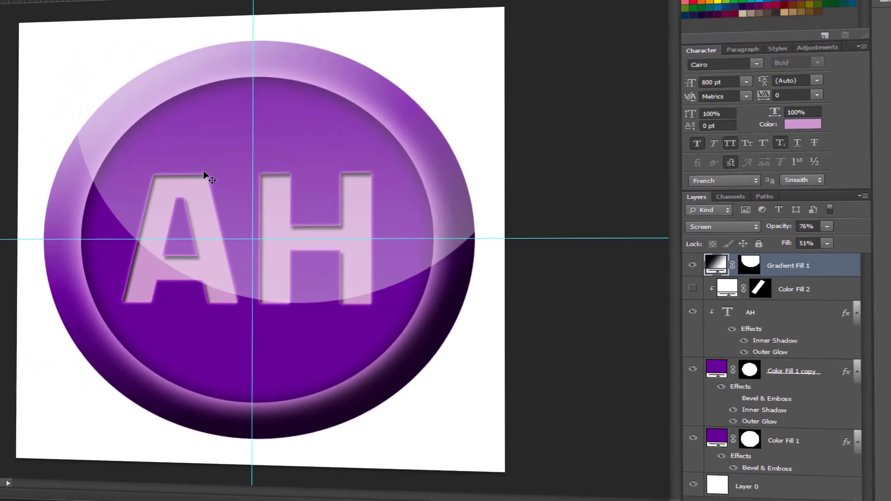
drag(93, 172, 139, 125)
drag(349, 191, 261, 208)
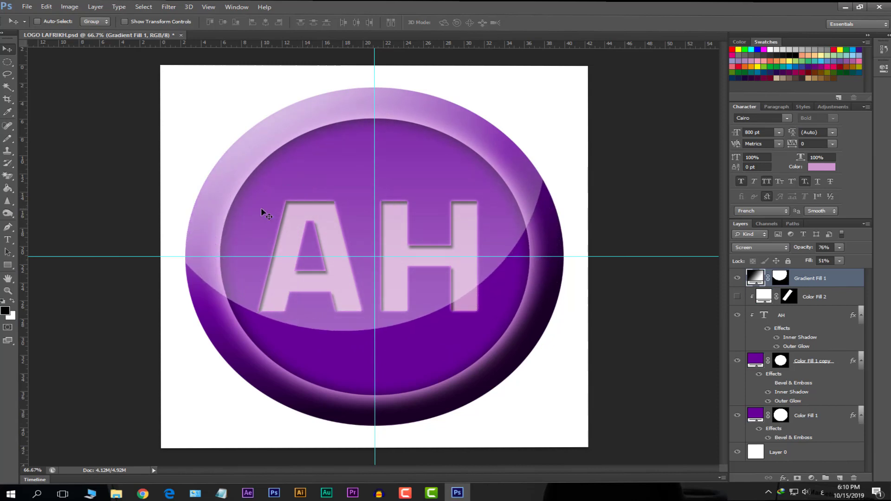
drag(268, 284, 297, 255)
drag(347, 266, 321, 263)
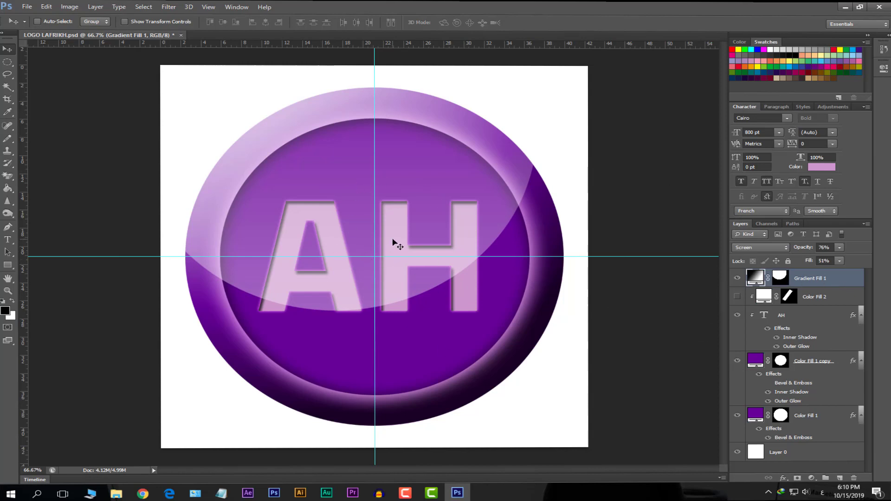
mouse_move(419, 256)
mouse_down()
mouse_move(426, 239)
mouse_move(426, 249)
mouse_up()
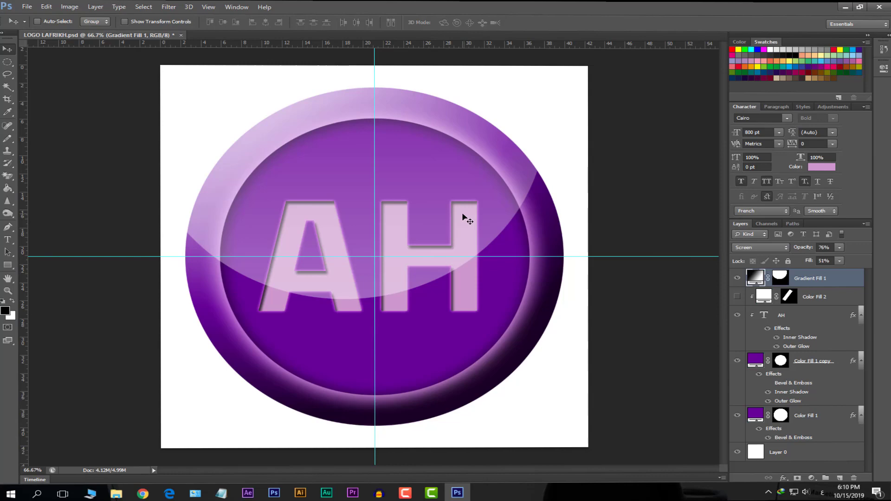
drag(464, 217, 470, 237)
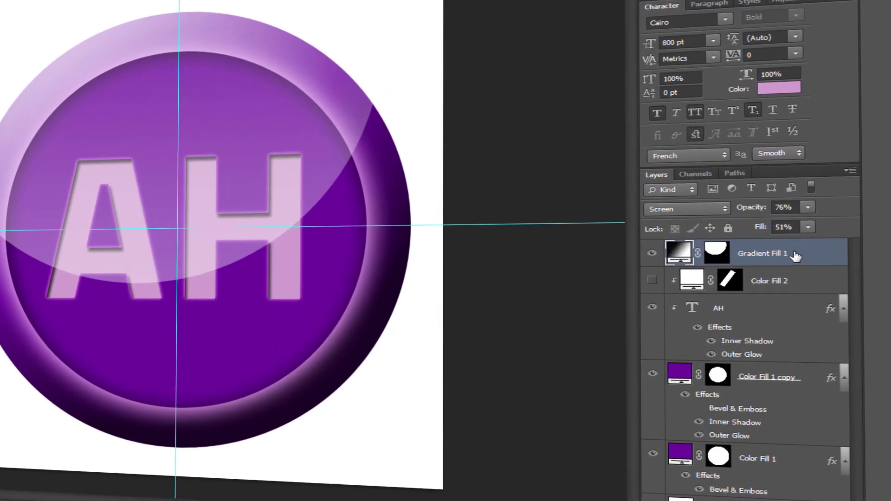
Place Gradient Fill 1 below Color Fill 2 in the clipping group and shift the shine right so its edge curves through the A
drag(830, 279, 698, 280)
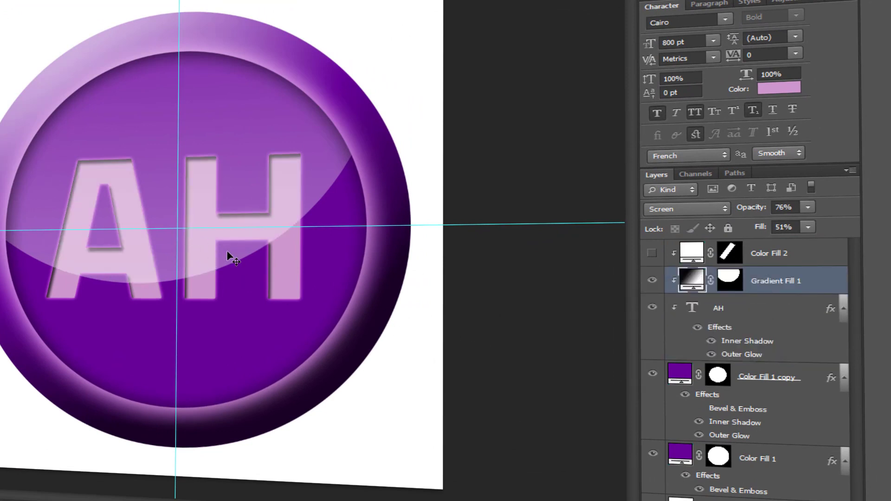
drag(228, 253, 349, 304)
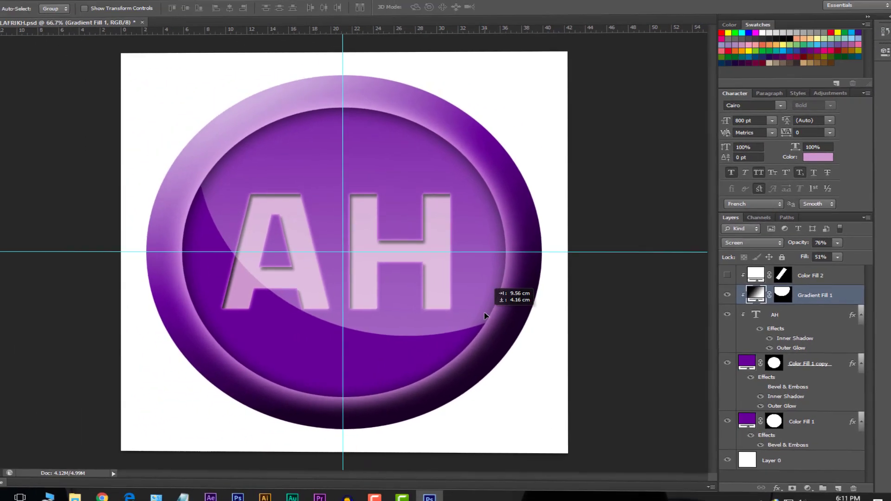
drag(484, 316, 552, 316)
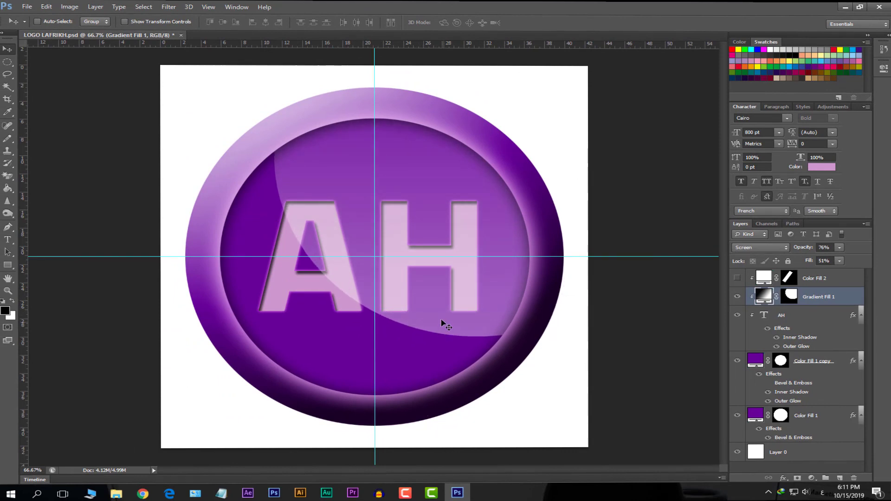
drag(441, 319, 501, 297)
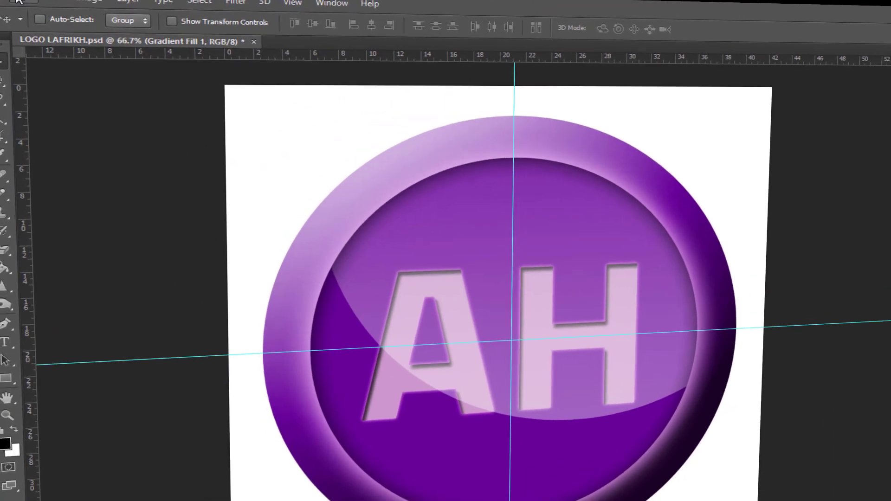
Save the document to the Desktop in Photoshop PSD format as LOGO LAFRIKH 2 effect, keeping Maximize Compatibility on
click(27, 7)
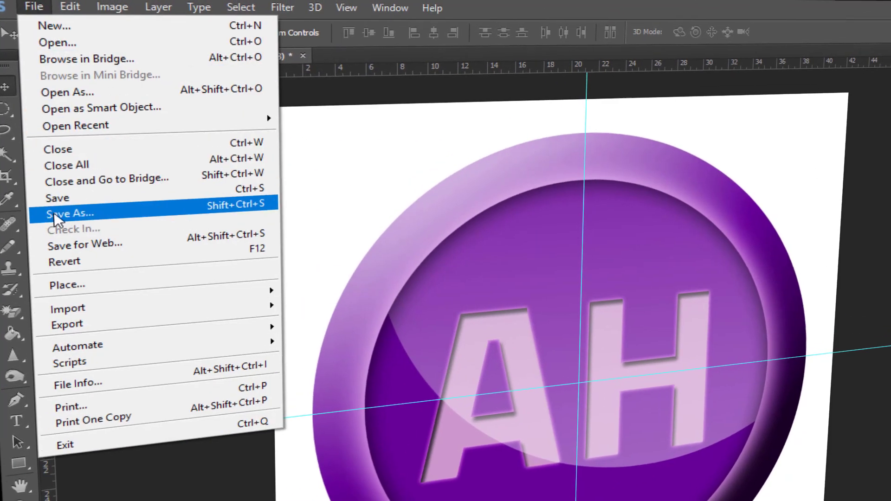
click(56, 214)
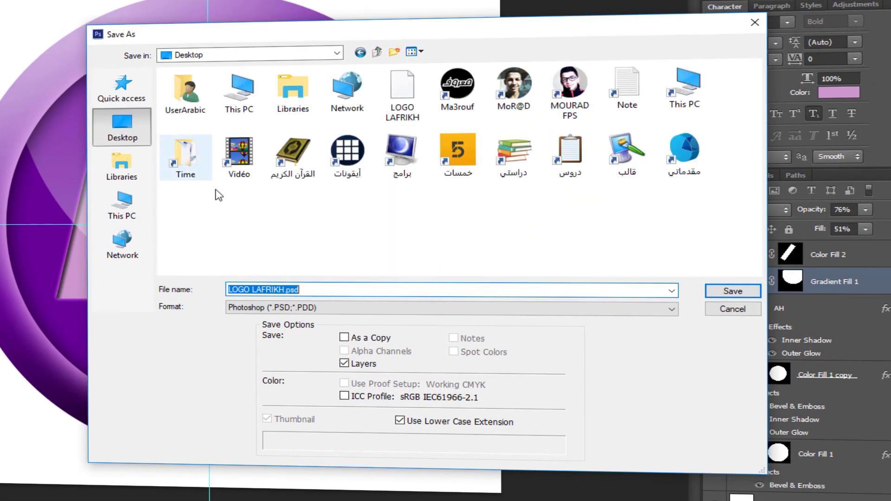
click(330, 289)
double_click(330, 289)
click(306, 292)
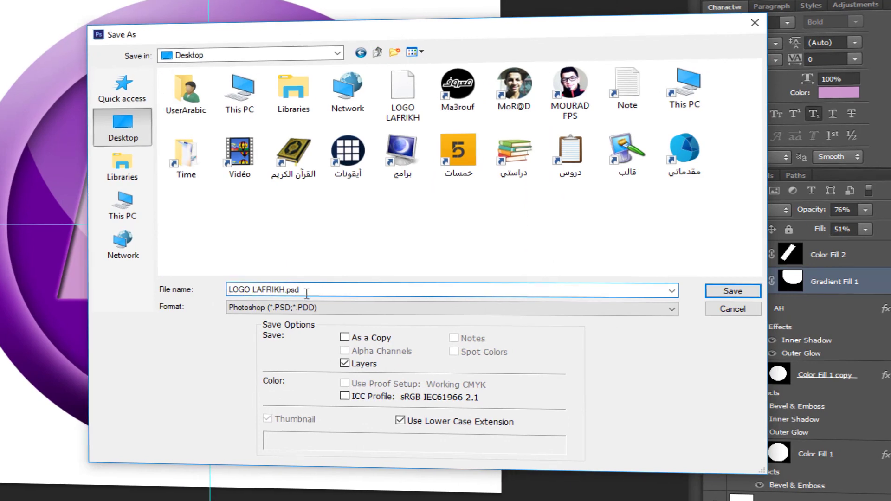
key(Return)
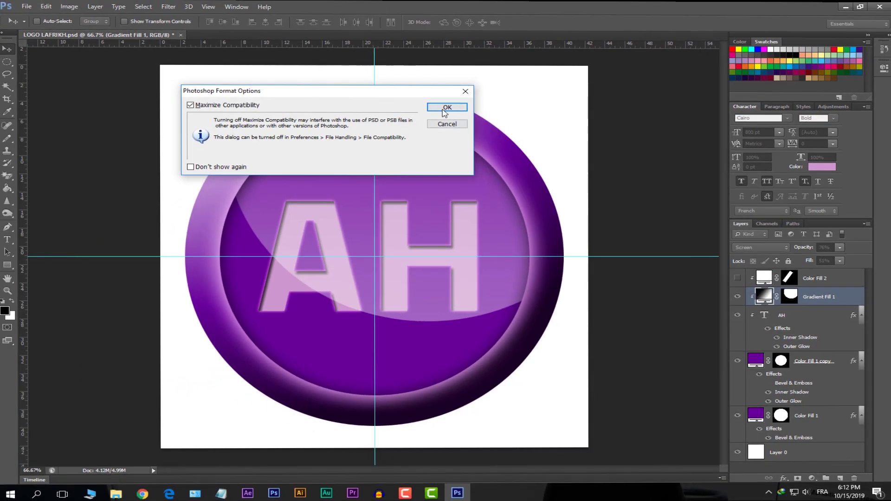
click(445, 108)
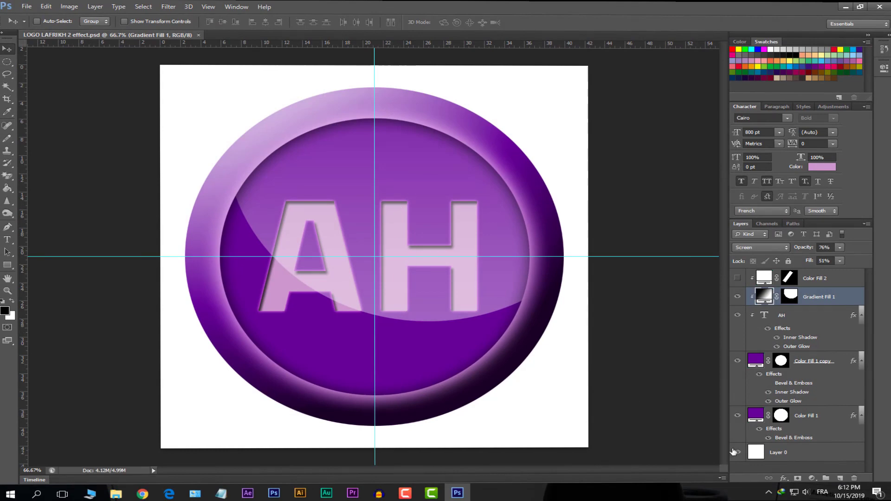
Hide the white Layer 0 and save a PNG copy as LOGO LAFRIKH 2 effect.png with Smallest / Slow compression and no interlacing
click(792, 449)
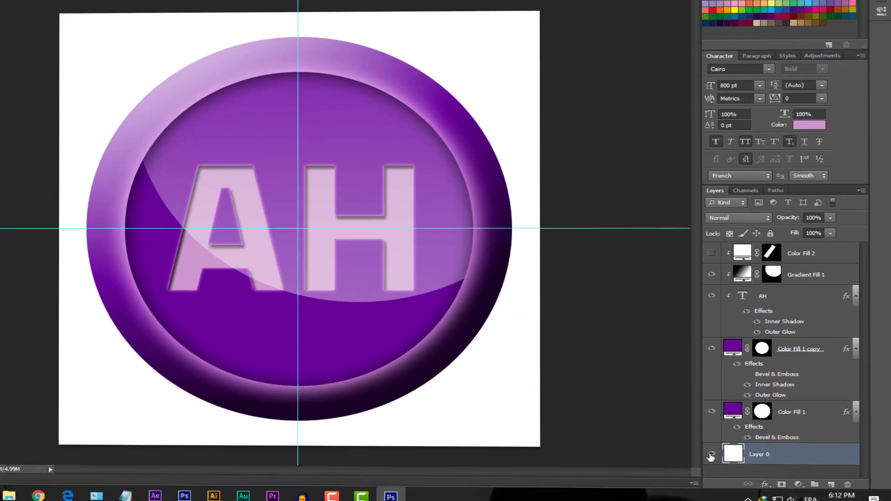
click(737, 452)
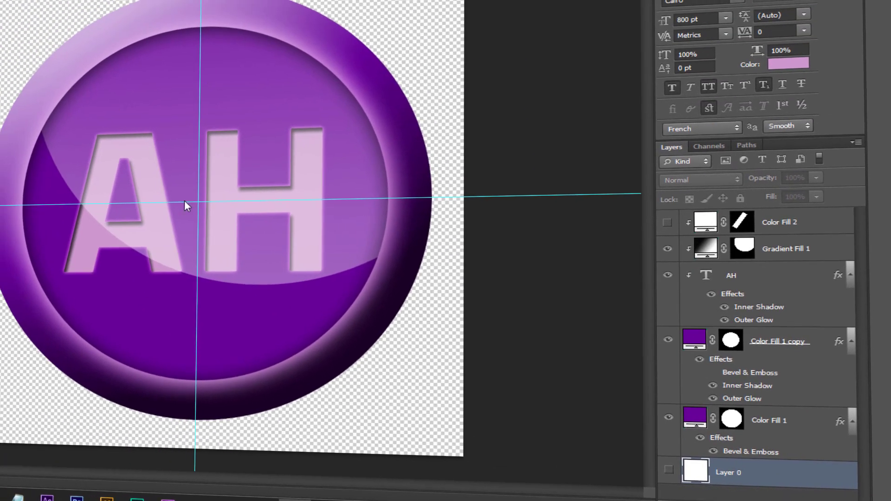
key(ctrl+shift+s)
click(418, 279)
click(232, 430)
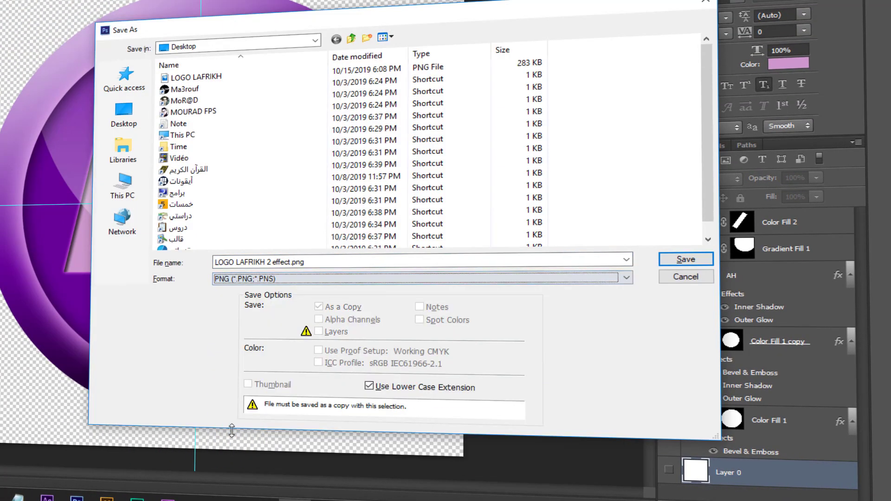
click(686, 260)
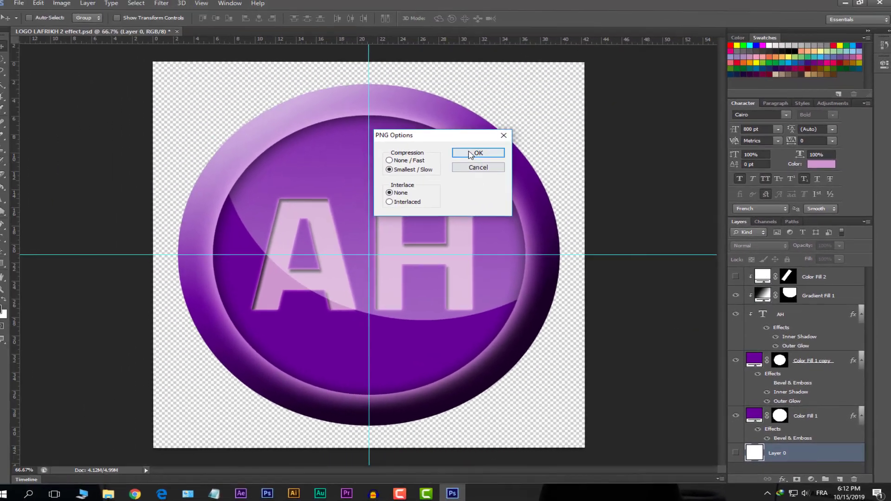
key(Return)
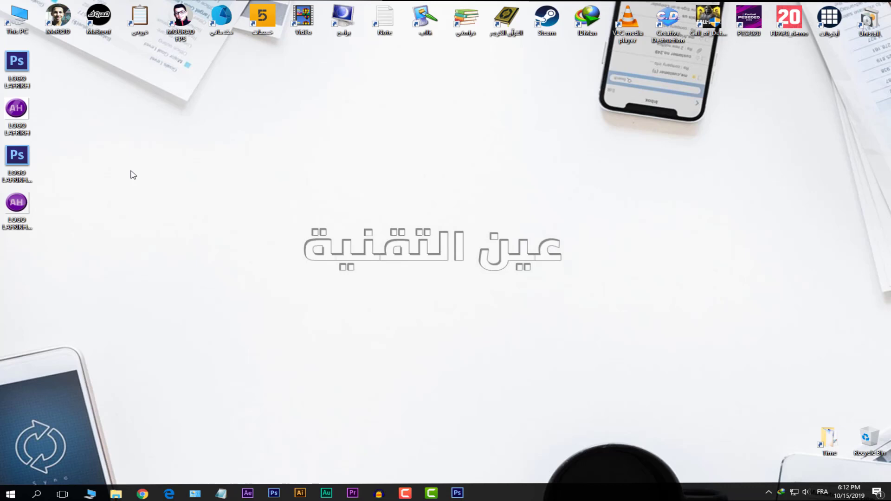
Open the second-effect logo PNG from the Desktop to check it, and close the image viewer
double_click(17, 204)
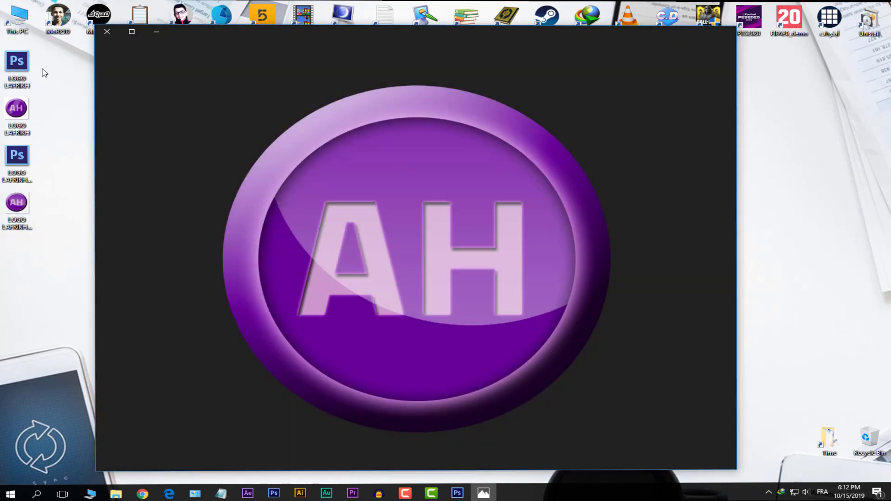
click(107, 31)
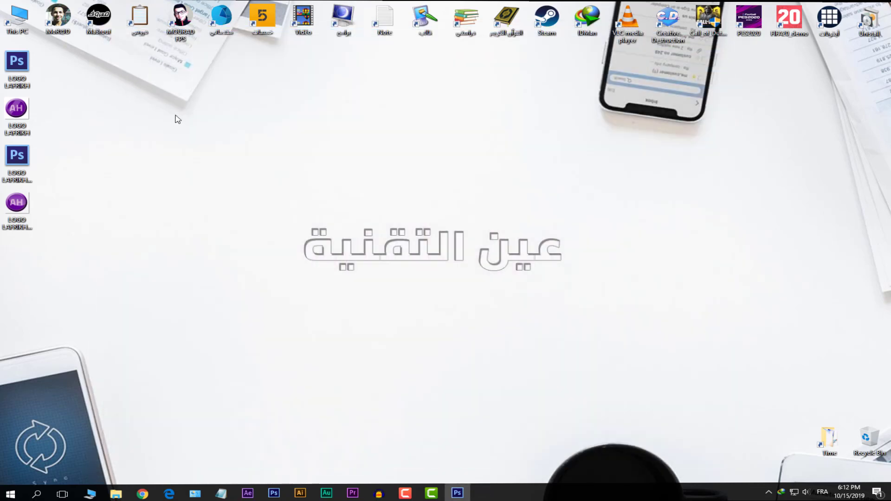